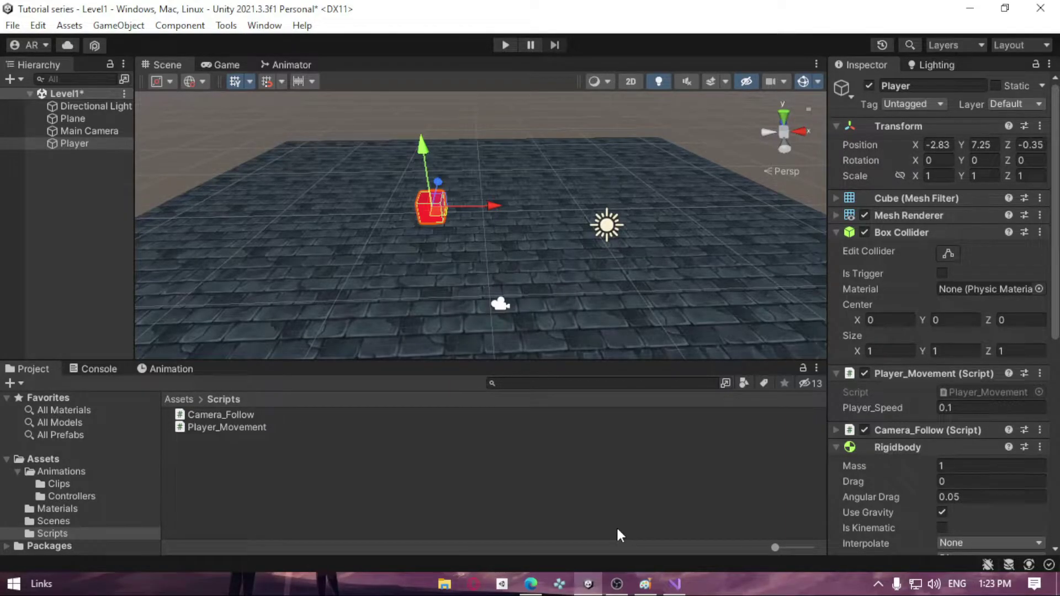
# Step: Orbit the Scene view camera twice to see the red Player cube from another side
pyautogui.moveTo(672, 354)
pyautogui.keyDown('alt'); pyautogui.mouseDown()
pyautogui.moveTo(508, 268)
pyautogui.moveTo(628, 234)
pyautogui.mouseUp(); pyautogui.keyUp('alt')
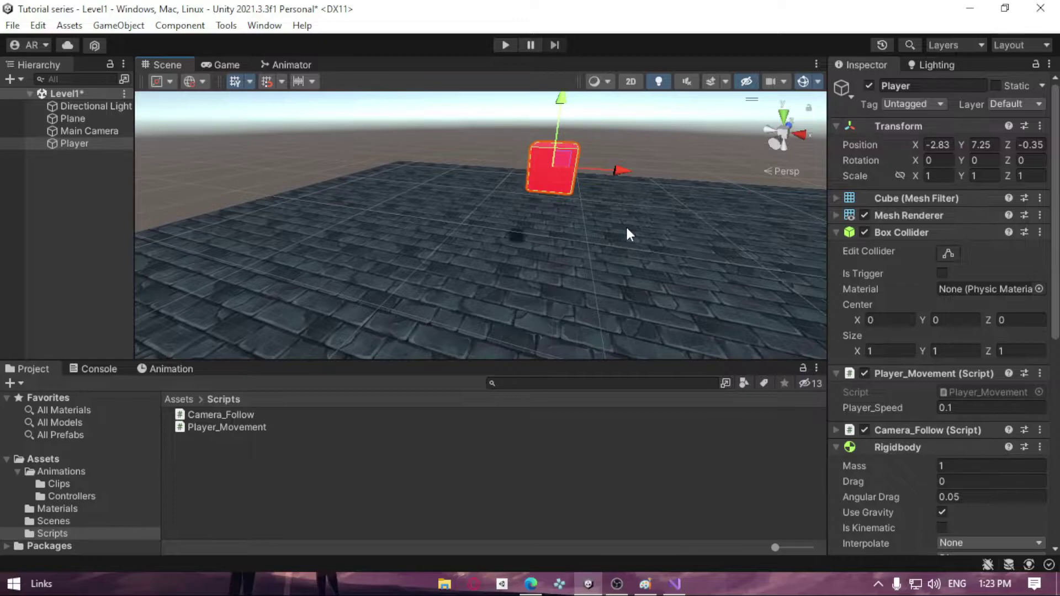
pyautogui.keyDown('alt'); pyautogui.moveTo(628, 234); pyautogui.dragTo(692, 261); pyautogui.keyUp('alt')
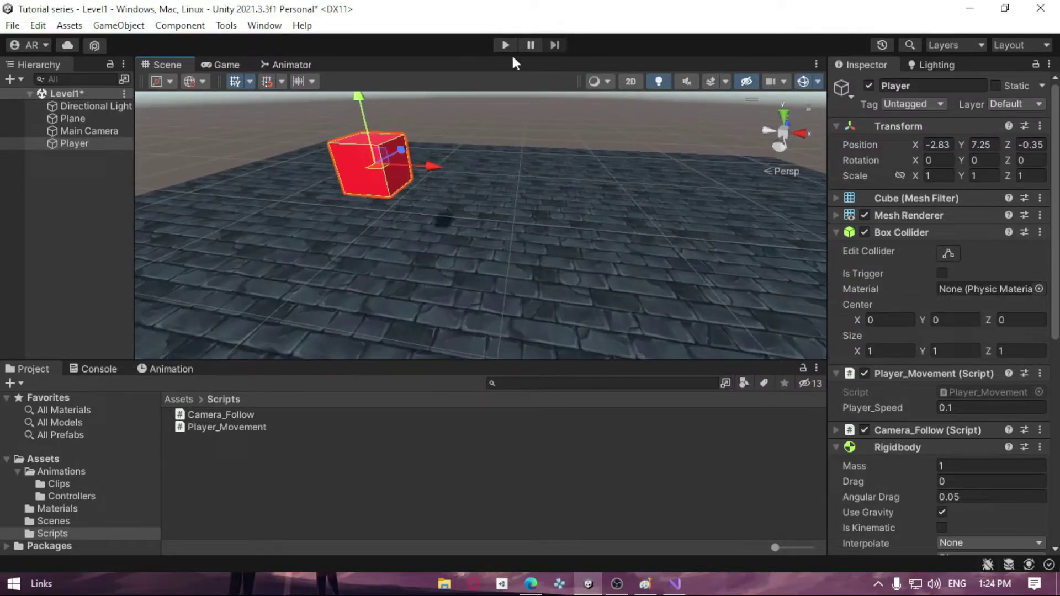
# Step: Enter Play mode and collapse the Box Collider, Transform and Rigidbody components in the Inspector
pyautogui.click(506, 46)
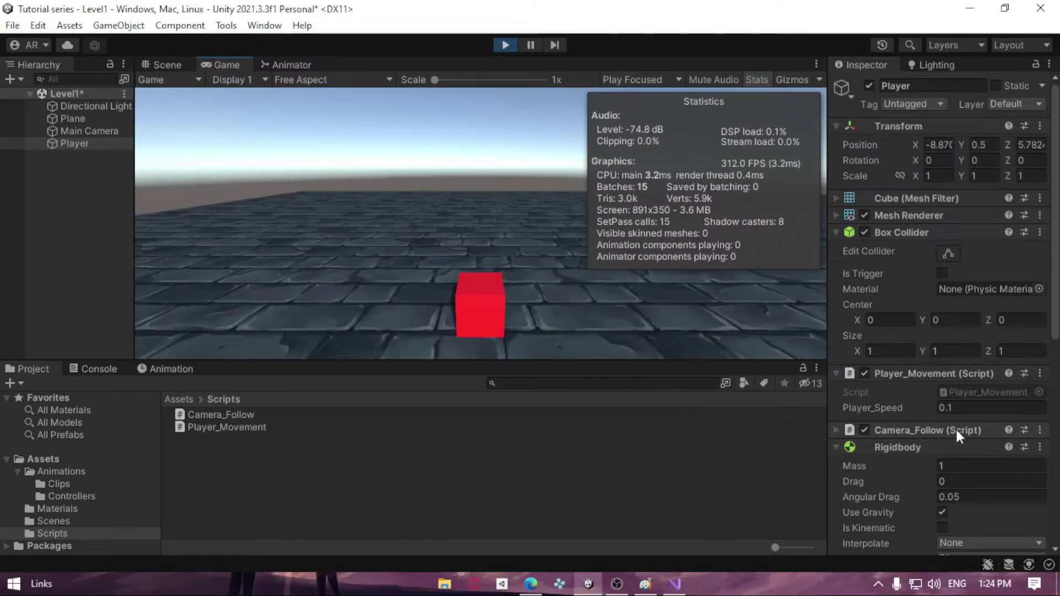
pyautogui.click(934, 233)
pyautogui.click(899, 127)
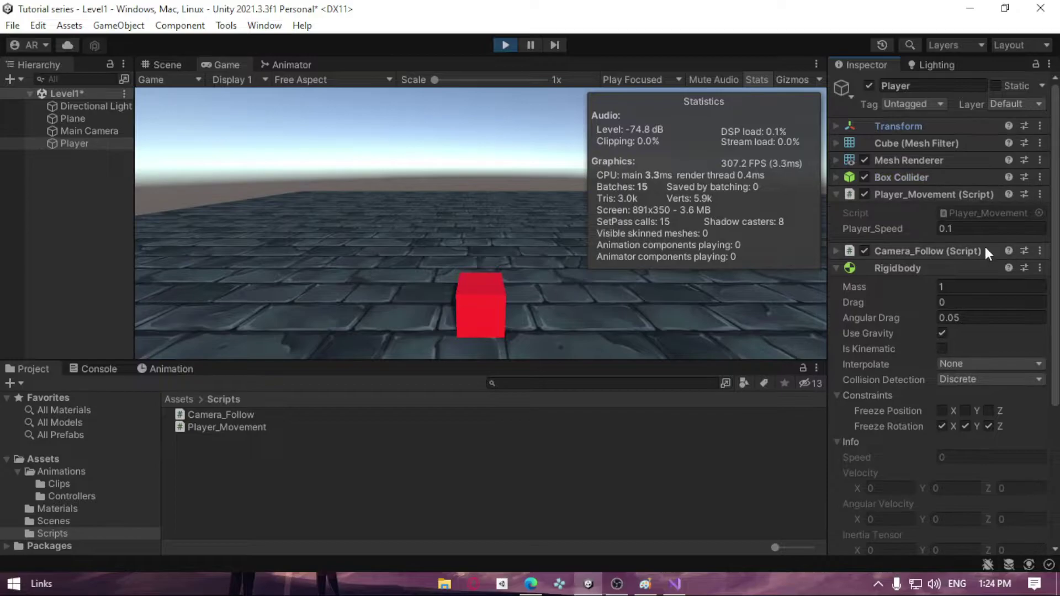
pyautogui.click(939, 268)
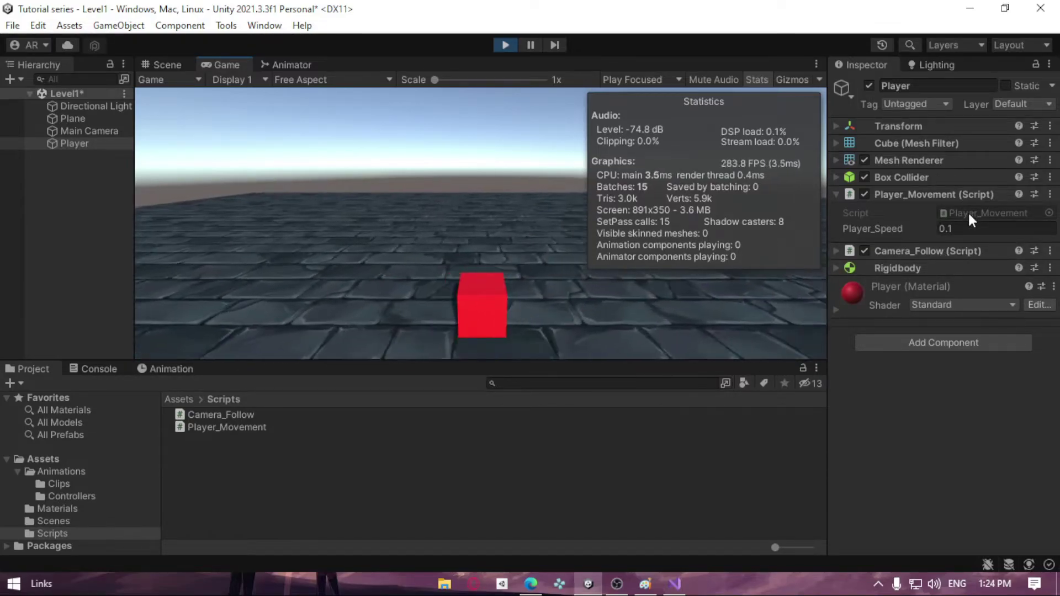
# Step: Change Player_Speed to 0.01 while the game runs, then exit Play mode
pyautogui.click(969, 213)
pyautogui.click(972, 228)
pyautogui.write('0.0')
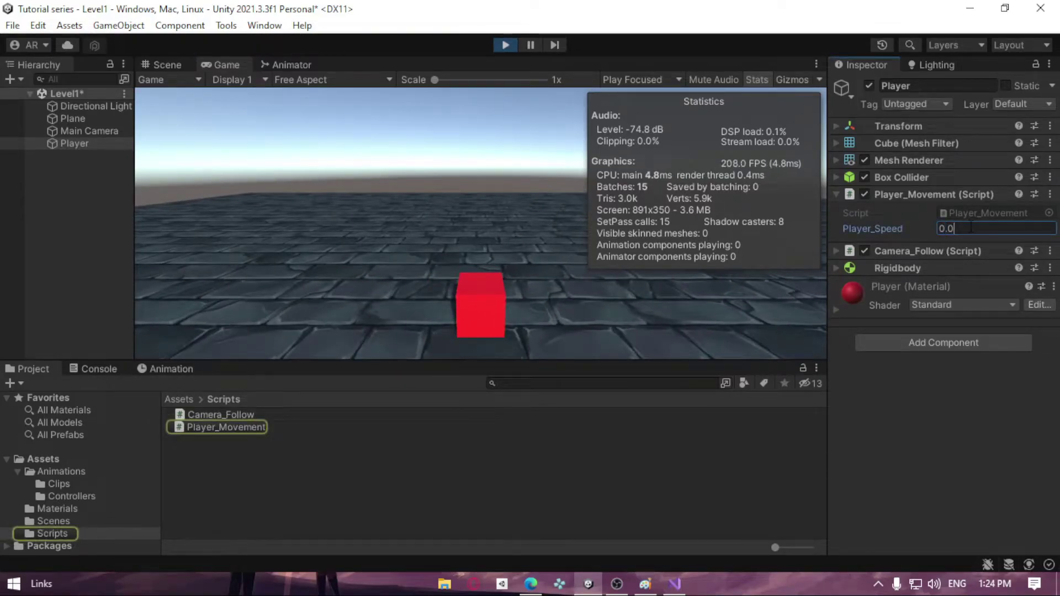
pyautogui.click(545, 260)
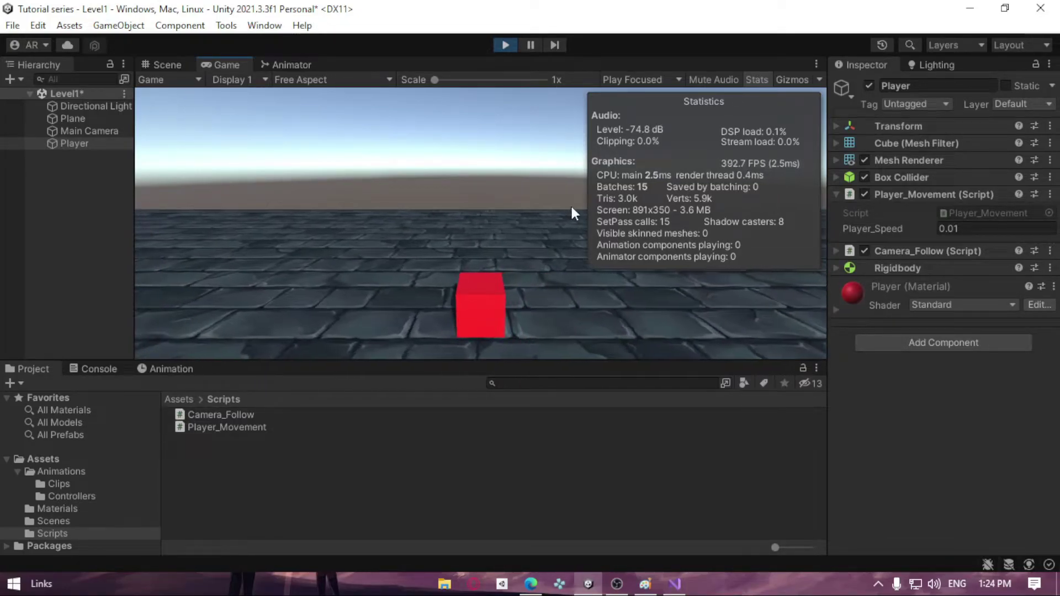
pyautogui.hotkey('ctrl', 'p')
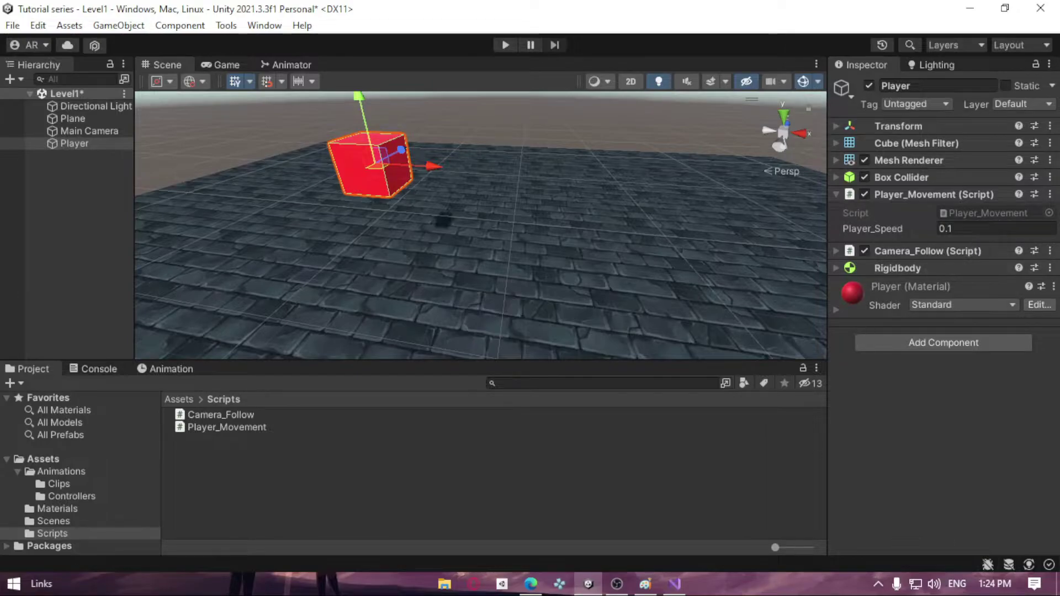
# Step: Switch via Visual Studio to the Paint frame diagram and select the Single Frame box
pyautogui.click(675, 584)
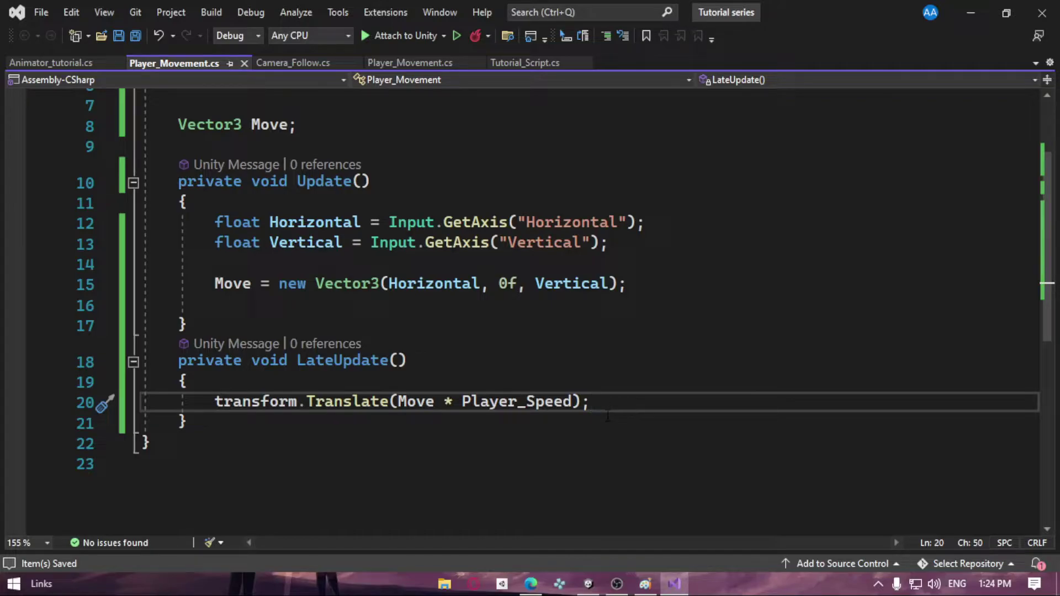
pyautogui.click(646, 584)
pyautogui.click(102, 55)
pyautogui.moveTo(268, 130)
pyautogui.mouseDown()
pyautogui.moveTo(471, 275)
pyautogui.moveTo(514, 277)
pyautogui.mouseUp()
pyautogui.click(579, 327)
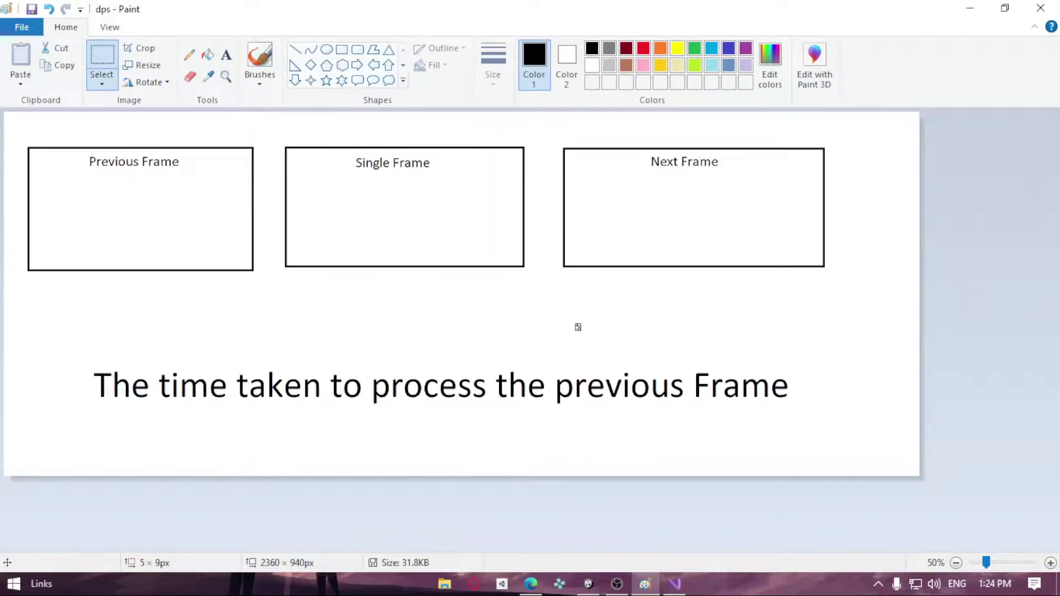
# Step: Check the Unity Game view, then return to Paint and select the Single Frame box
pyautogui.click(588, 584)
pyautogui.click(226, 65)
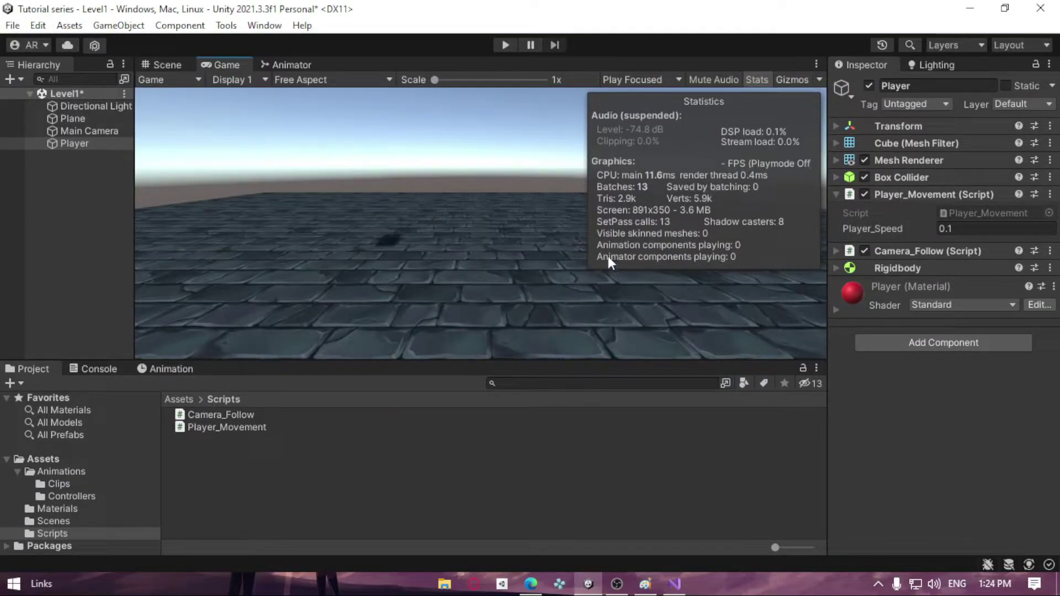
pyautogui.click(645, 584)
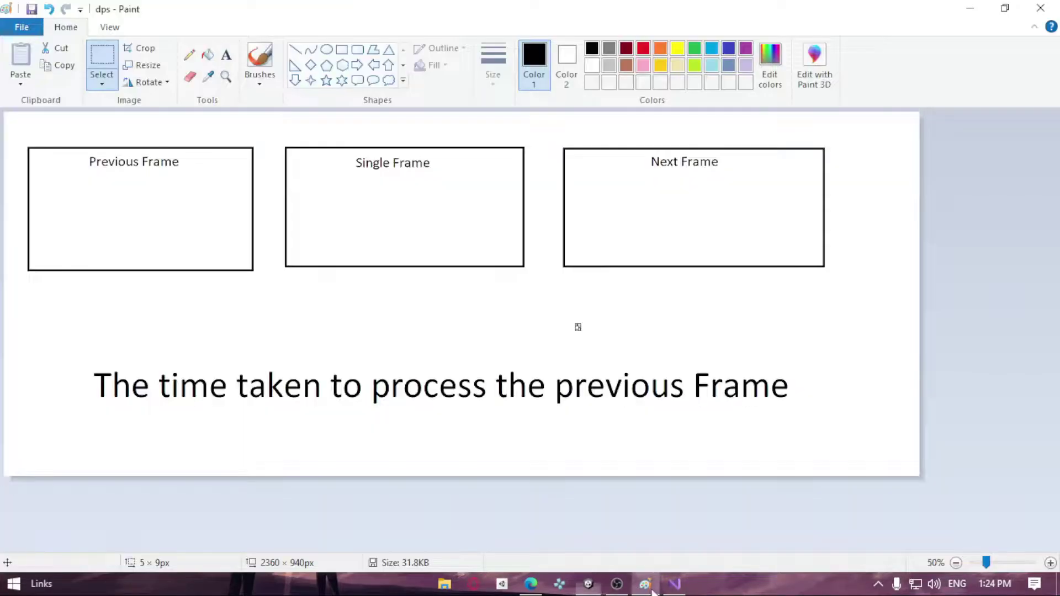
pyautogui.moveTo(283, 131); pyautogui.dragTo(545, 243)
pyautogui.click(595, 156)
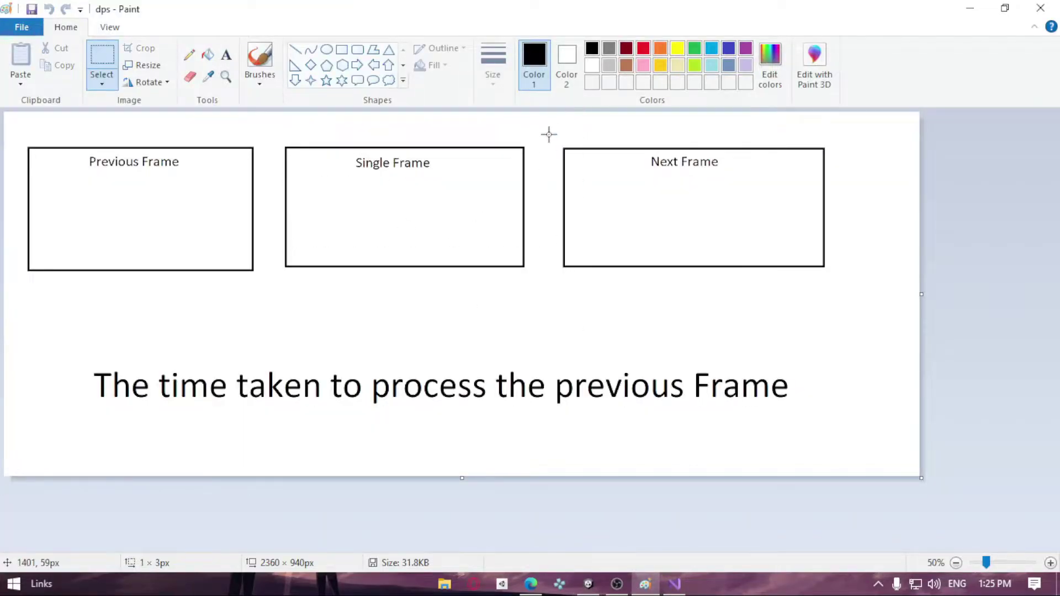
# Step: Select the Next Frame box, the Previous Frame box and the bottom caption in turn
pyautogui.moveTo(550, 135); pyautogui.dragTo(845, 301)
pyautogui.click(147, 204)
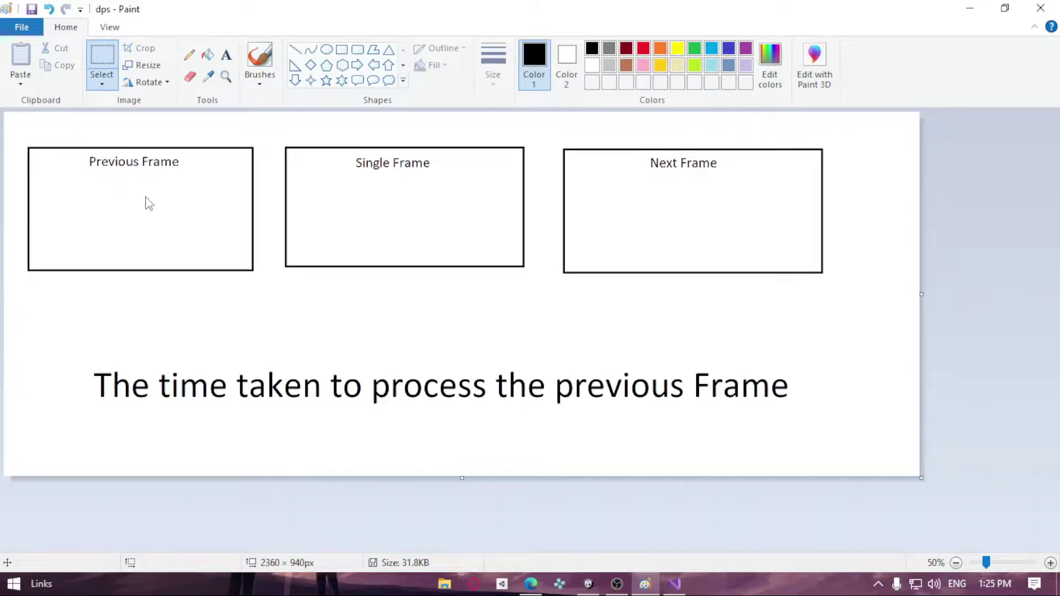
pyautogui.moveTo(29, 132)
pyautogui.mouseDown()
pyautogui.moveTo(234, 261)
pyautogui.moveTo(253, 304)
pyautogui.mouseUp()
pyautogui.click(291, 310)
pyautogui.moveTo(16, 133)
pyautogui.mouseDown()
pyautogui.moveTo(244, 304)
pyautogui.moveTo(267, 287)
pyautogui.mouseUp()
pyautogui.moveTo(85, 347); pyautogui.dragTo(826, 427)
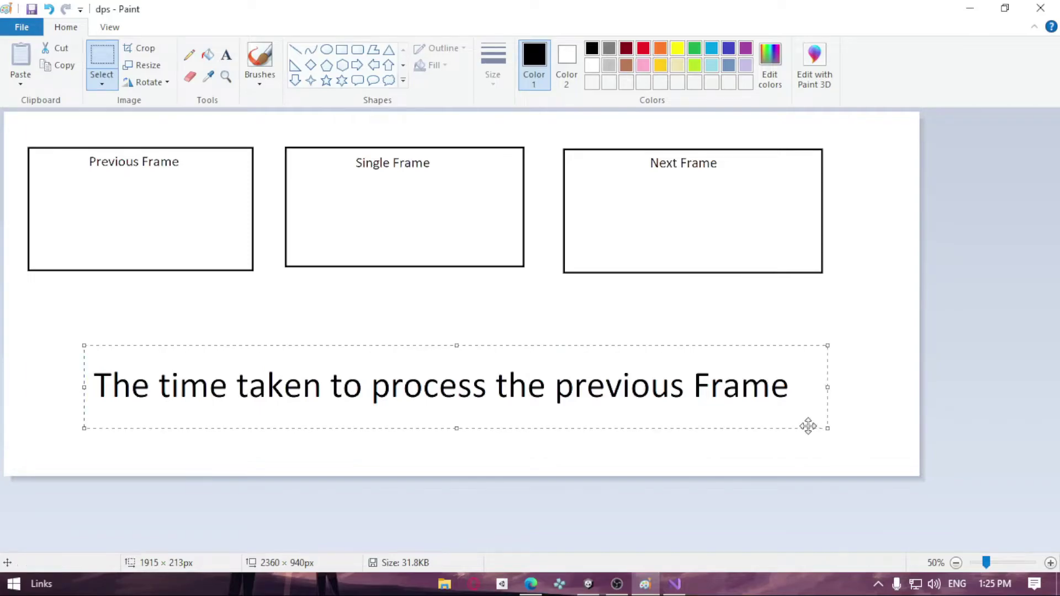
pyautogui.click(807, 464)
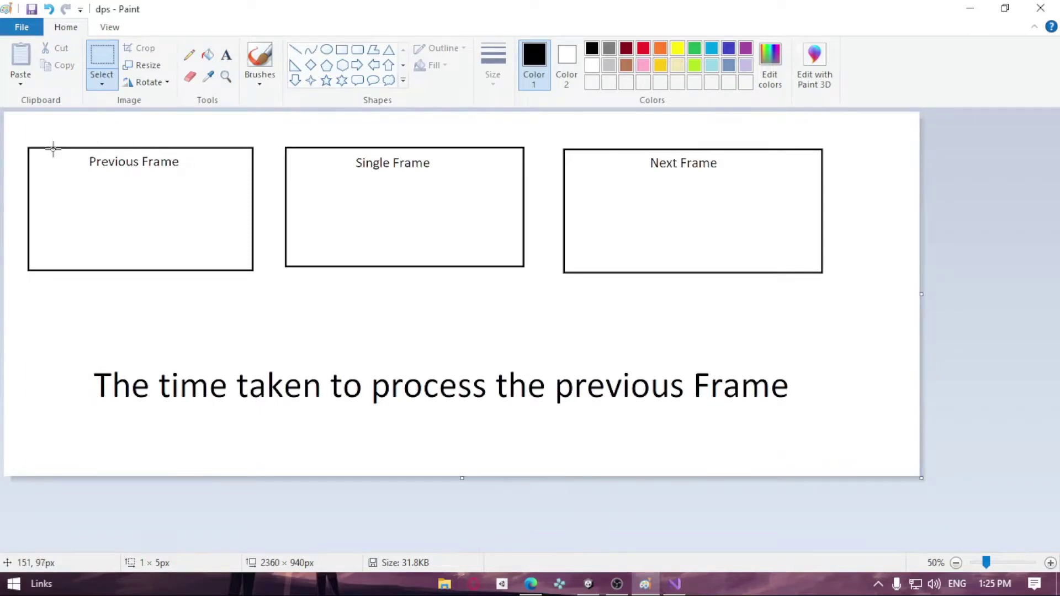
pyautogui.moveTo(11, 133); pyautogui.dragTo(234, 302)
# Step: Play the level in Unity, drive the cube forward with W, stop, and go back to Paint
pyautogui.click(588, 584)
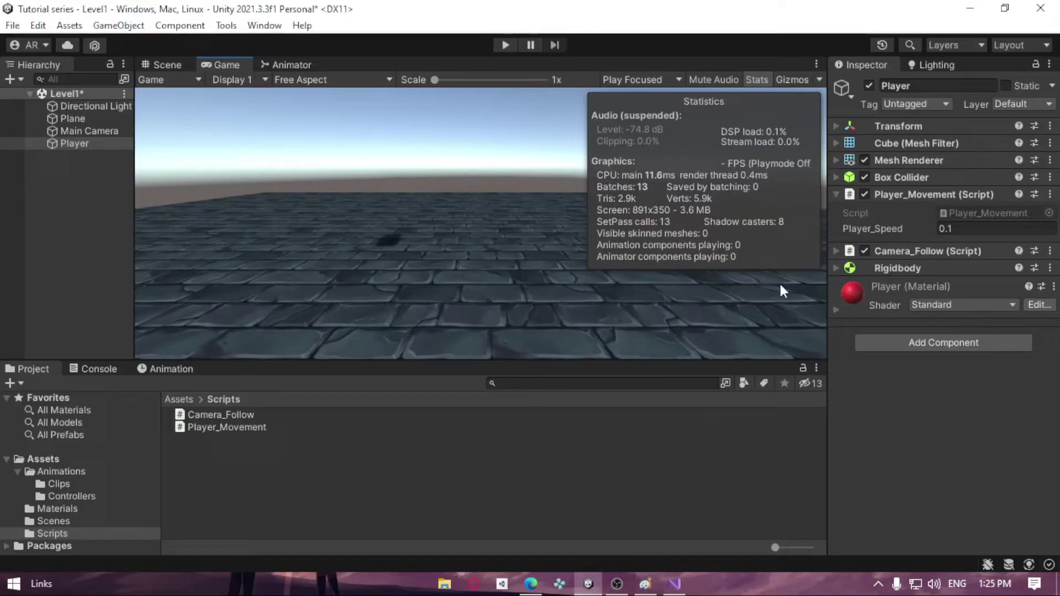
pyautogui.click(505, 45)
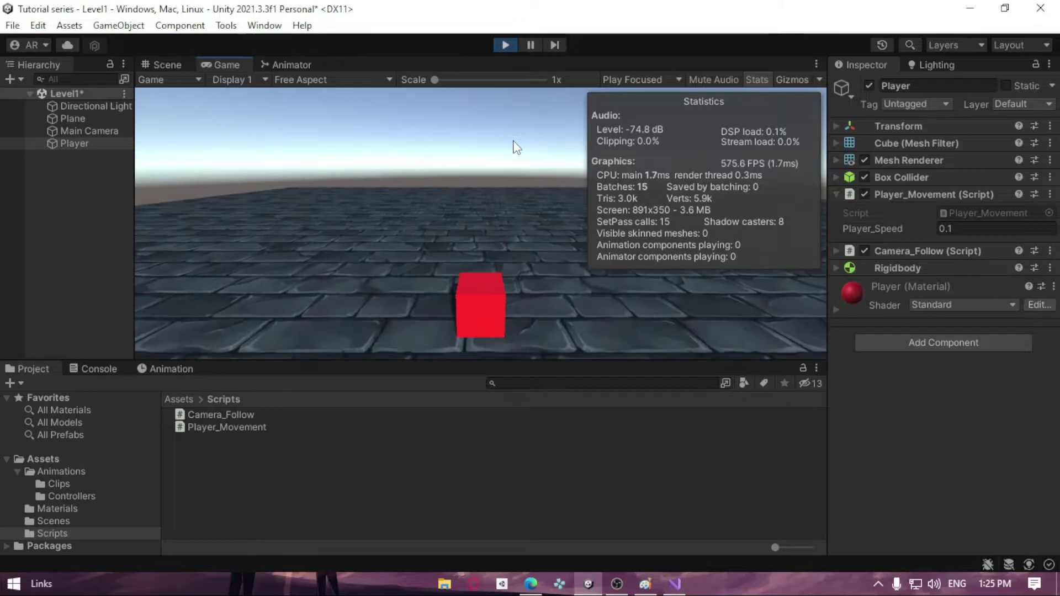
pyautogui.press('w')
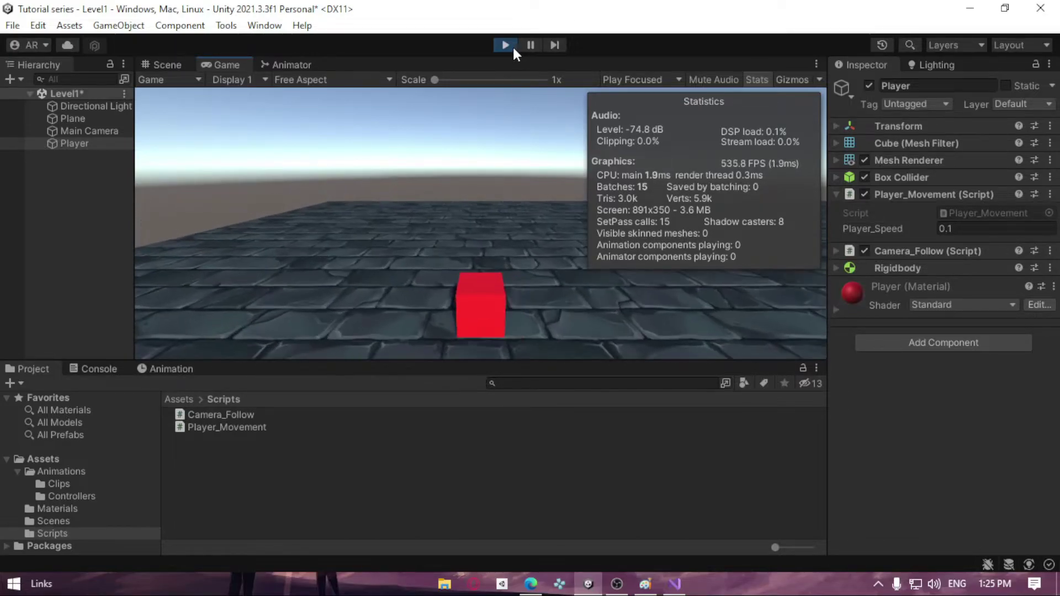
pyautogui.click(508, 44)
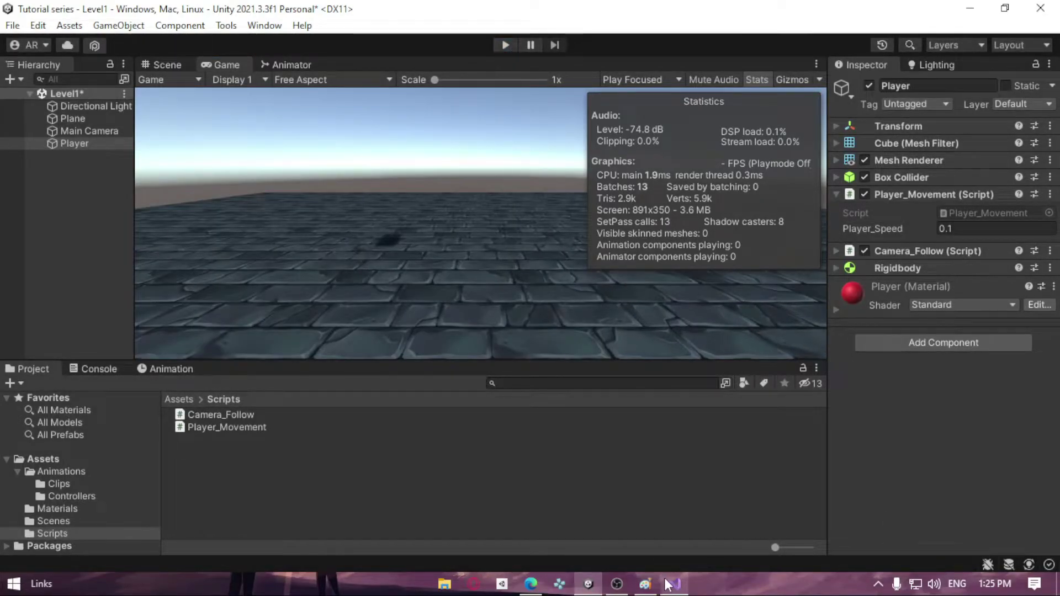
pyautogui.click(644, 584)
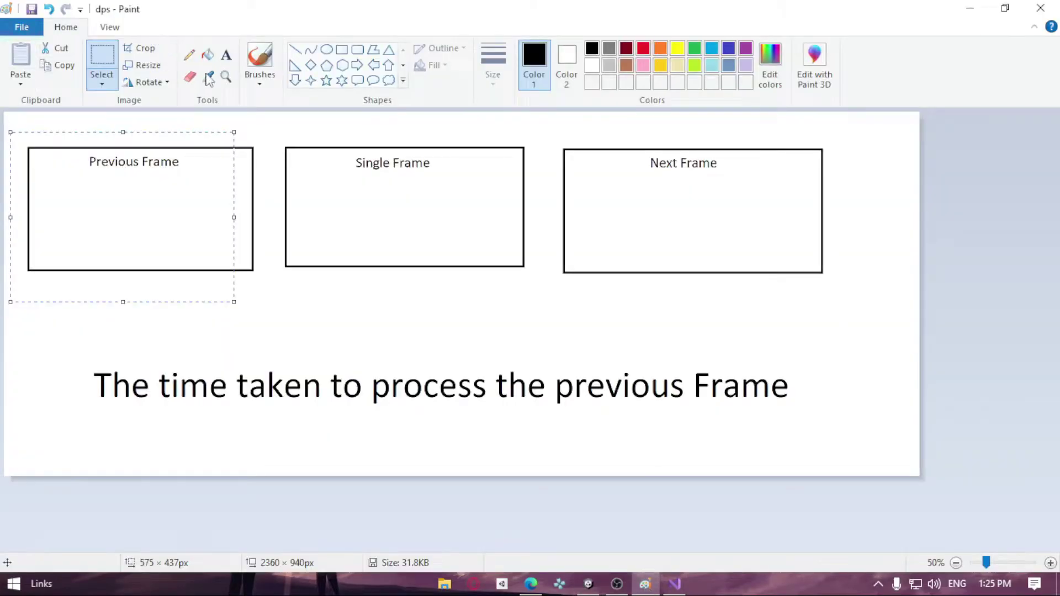
# Step: Add the text Time.deltatime=1/Fps above the caption, shifted left under Previous Frame
pyautogui.click(225, 56)
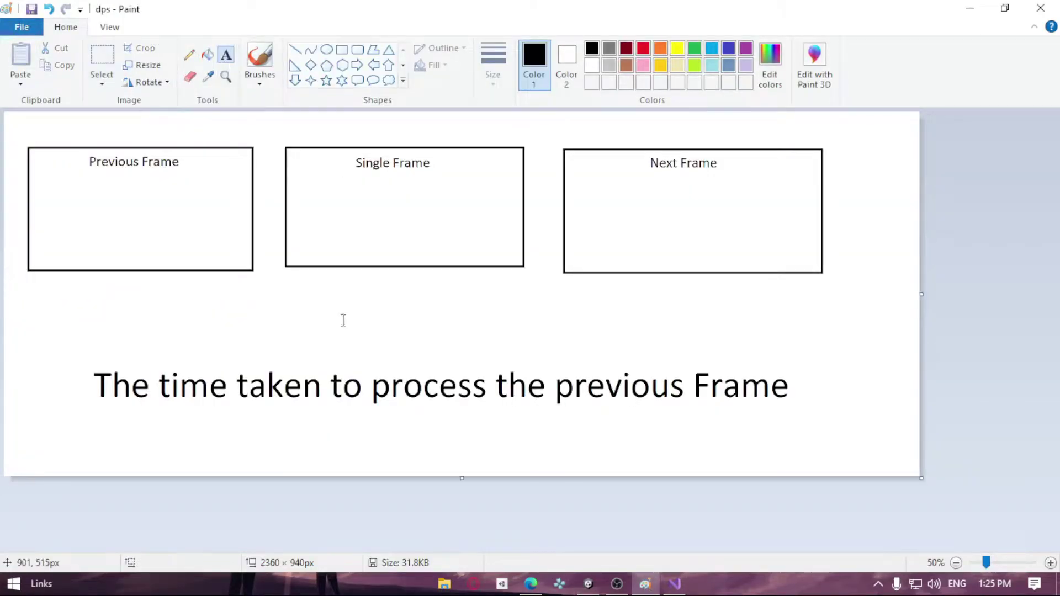
pyautogui.click(235, 326)
pyautogui.write('Time')
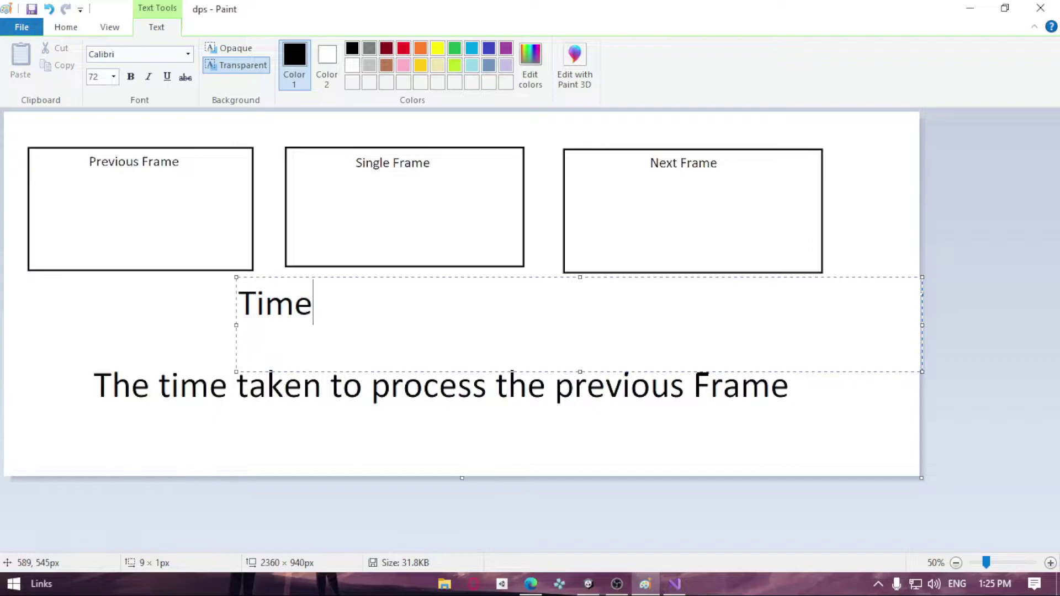
pyautogui.write('.delt')
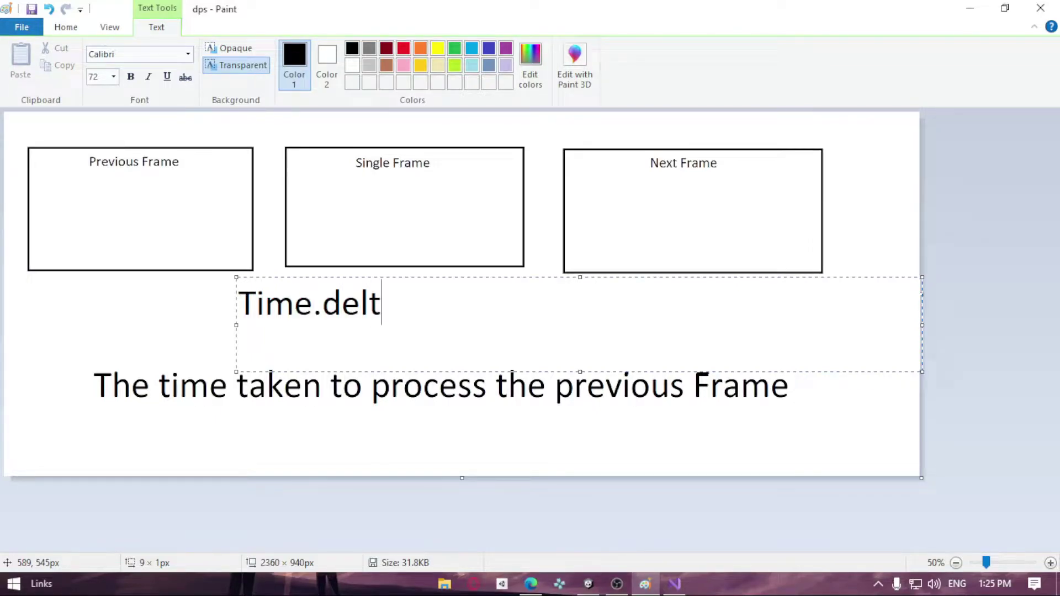
pyautogui.write('atime=')
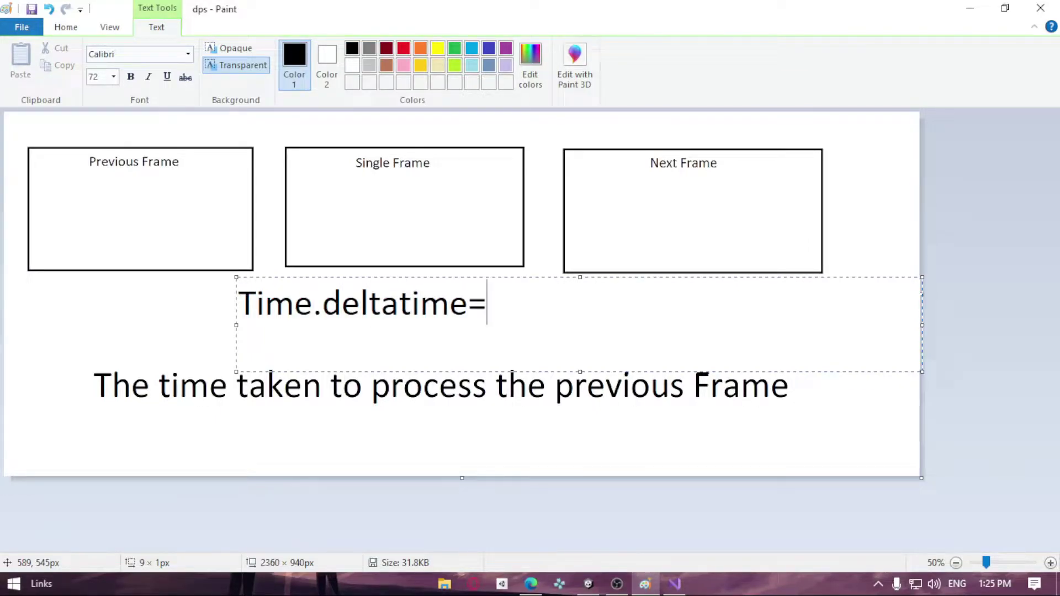
pyautogui.write('1')
pyautogui.write('/Fps')
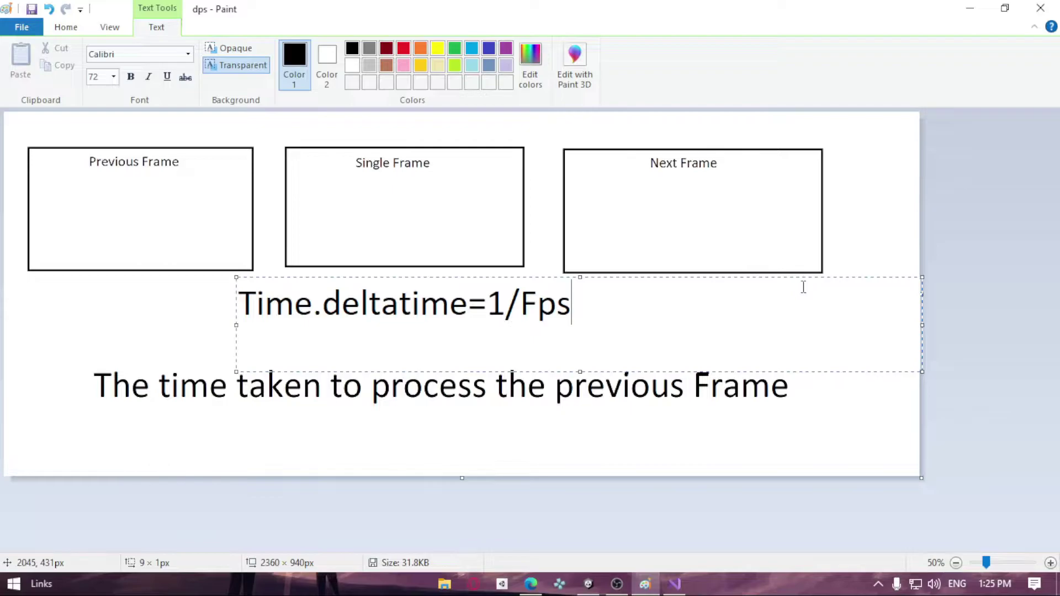
pyautogui.moveTo(825, 277); pyautogui.dragTo(656, 279)
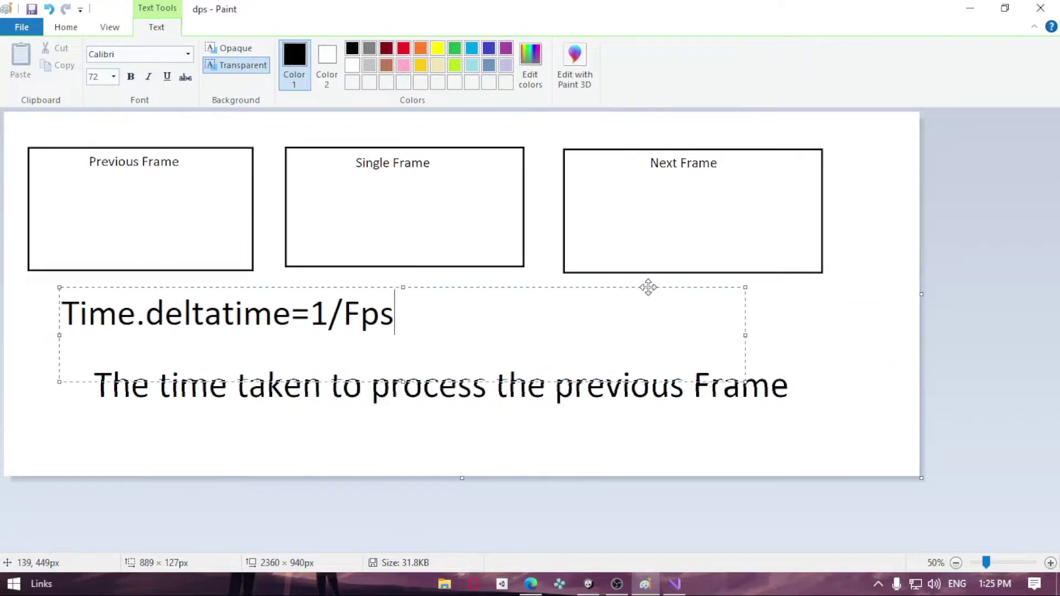
pyautogui.click(907, 344)
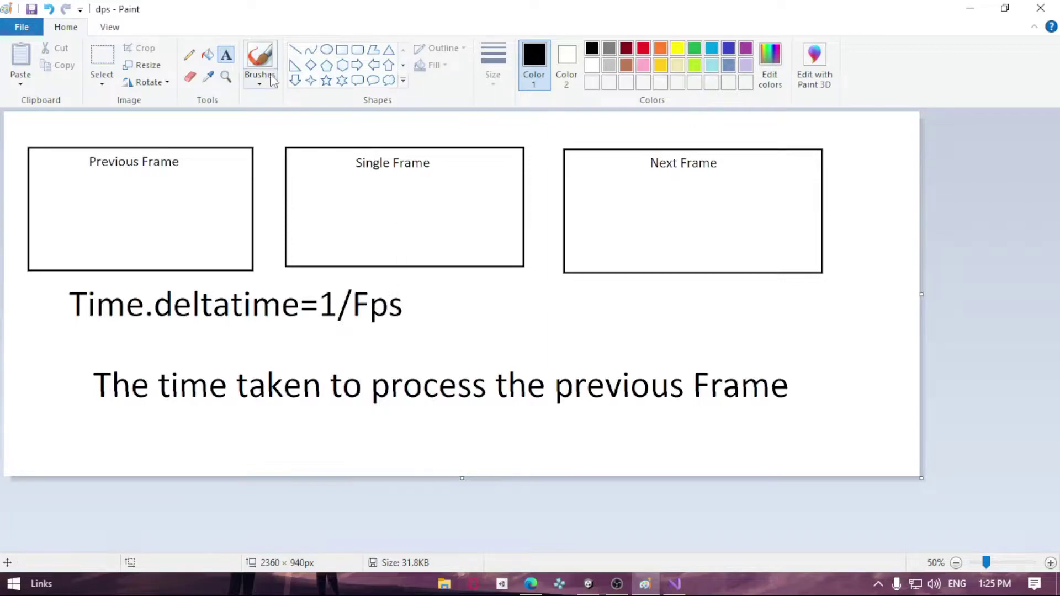
# Step: Type the example 1/500=0.003 to the right of the formula
pyautogui.click(559, 308)
pyautogui.write('1')
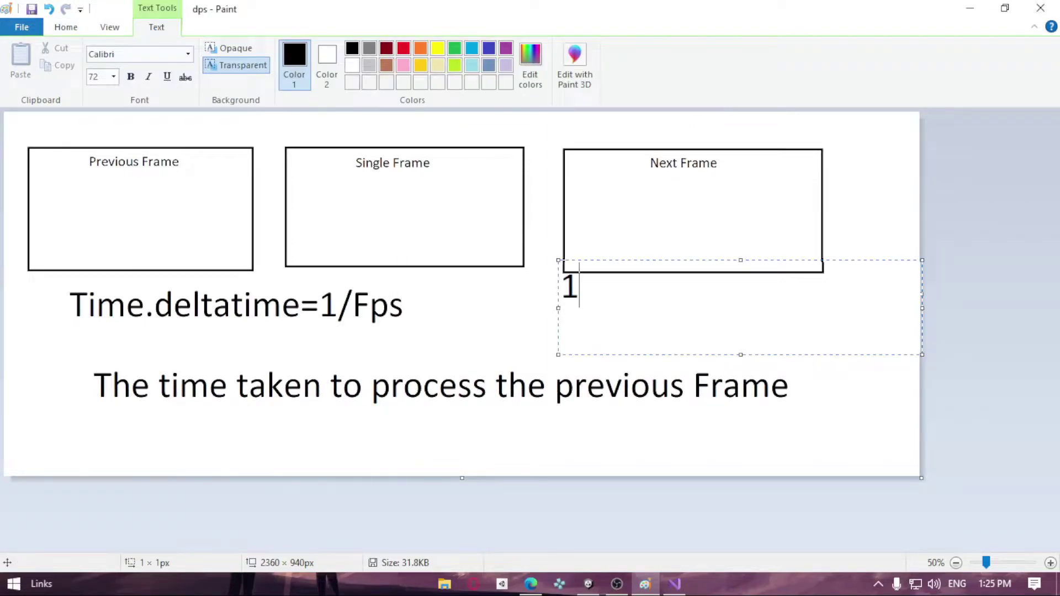
pyautogui.write('/500')
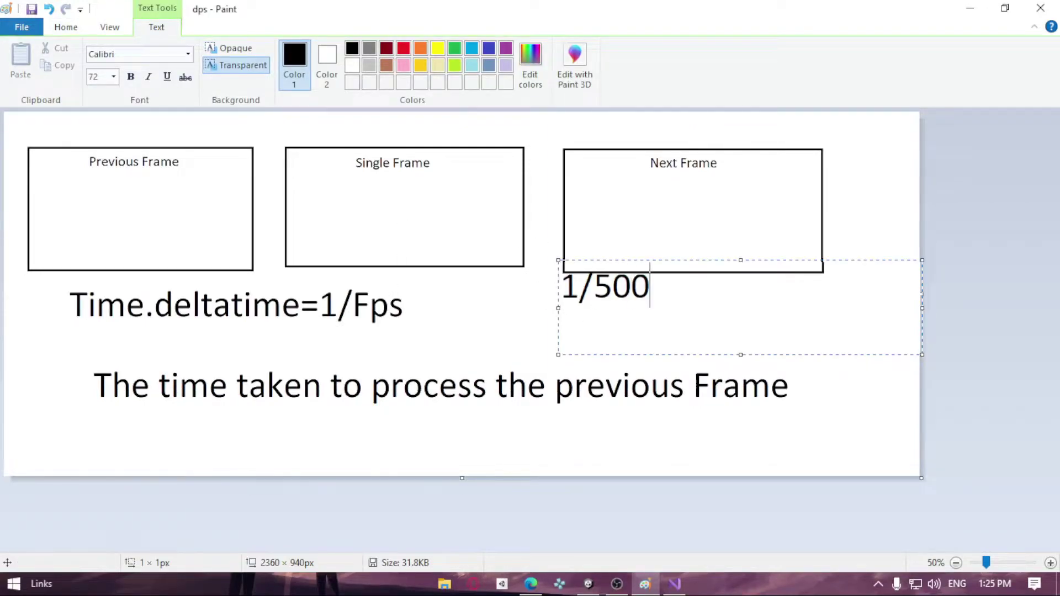
pyautogui.moveTo(832, 260); pyautogui.dragTo(778, 281)
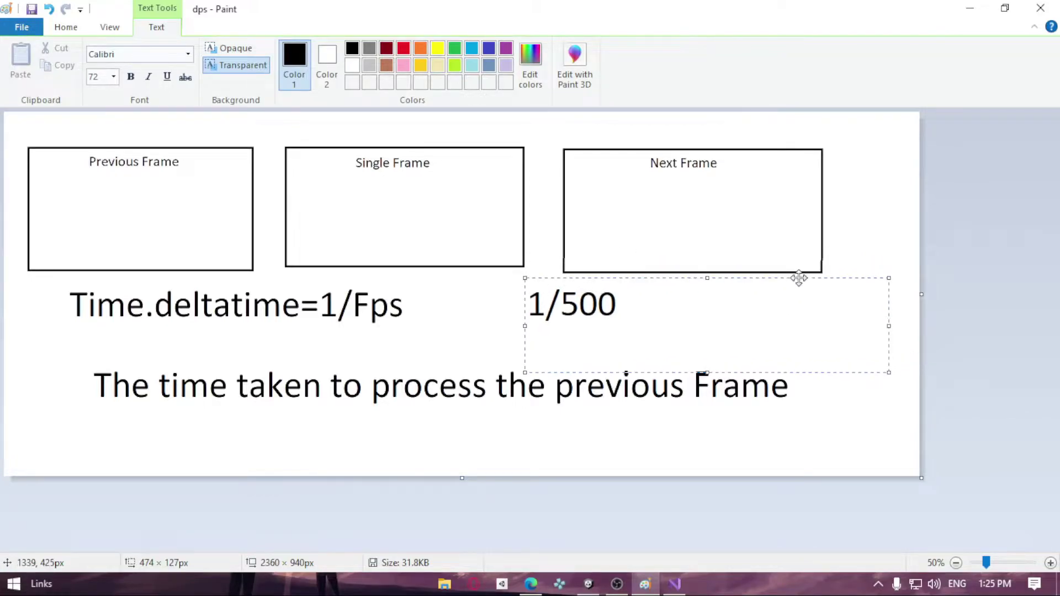
pyautogui.write('=')
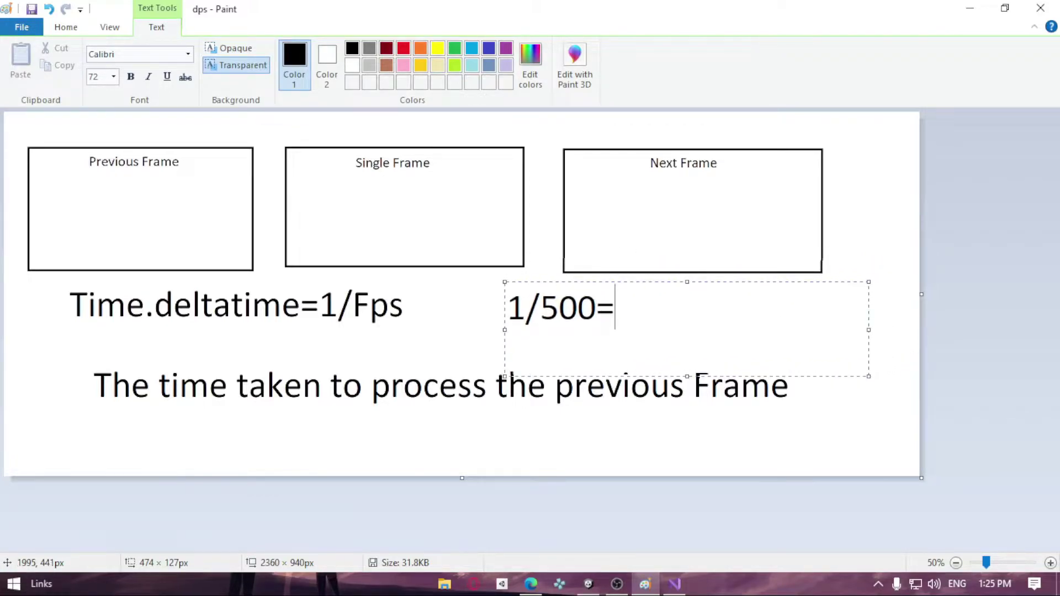
pyautogui.write('0.00')
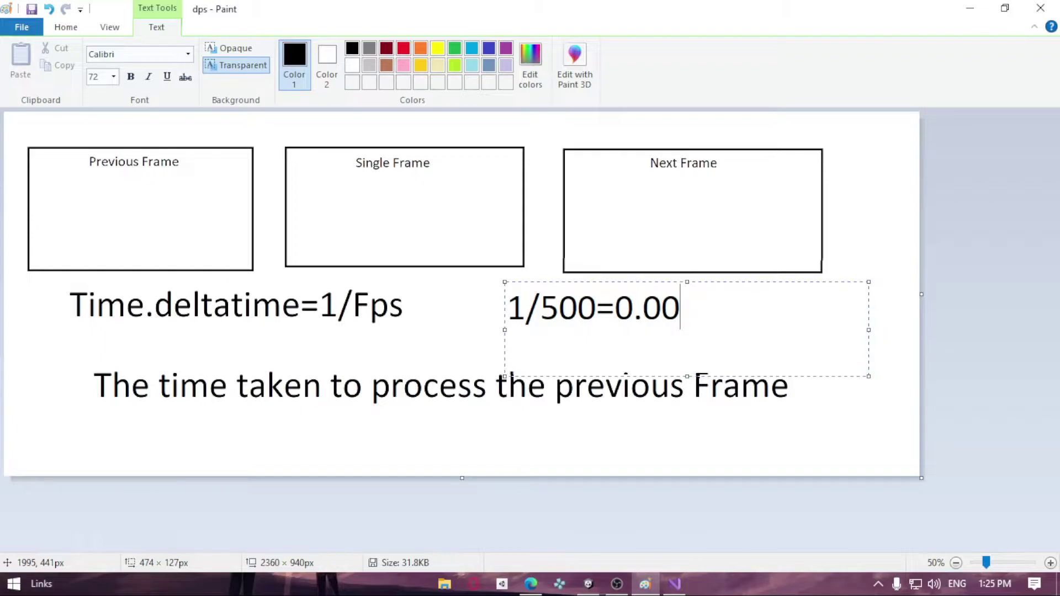
pyautogui.write('3')
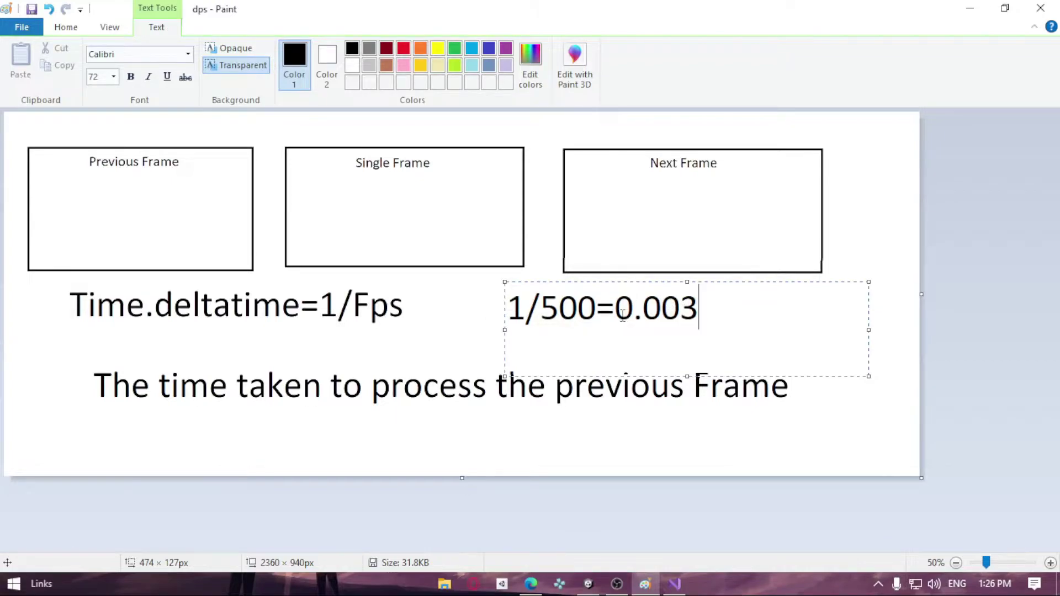
pyautogui.moveTo(622, 315); pyautogui.dragTo(691, 325)
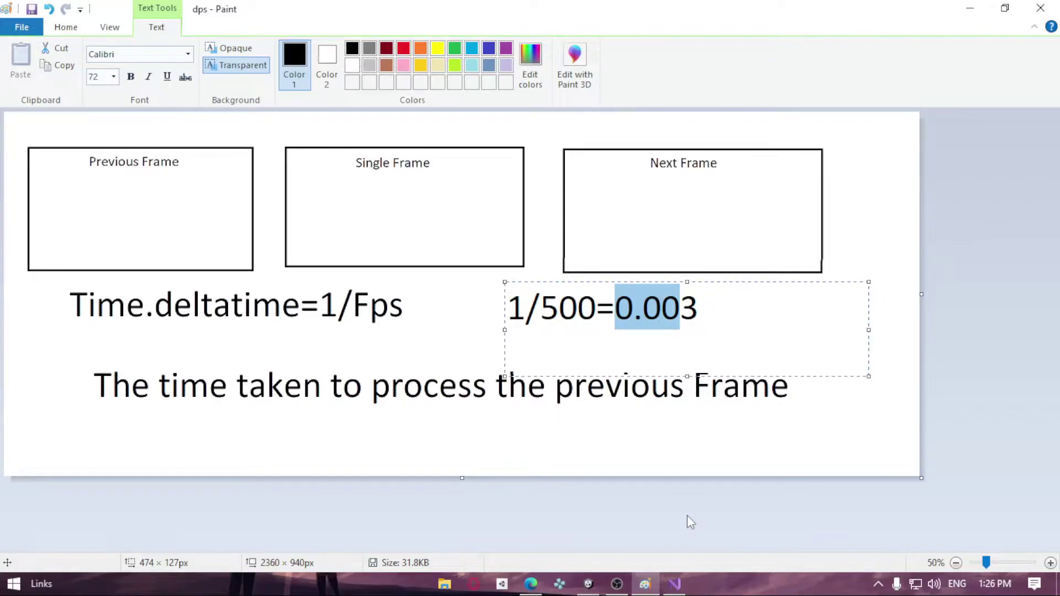
# Step: Edit the example to read 1/30=0.02 and commit it to the canvas
pyautogui.click(594, 313)
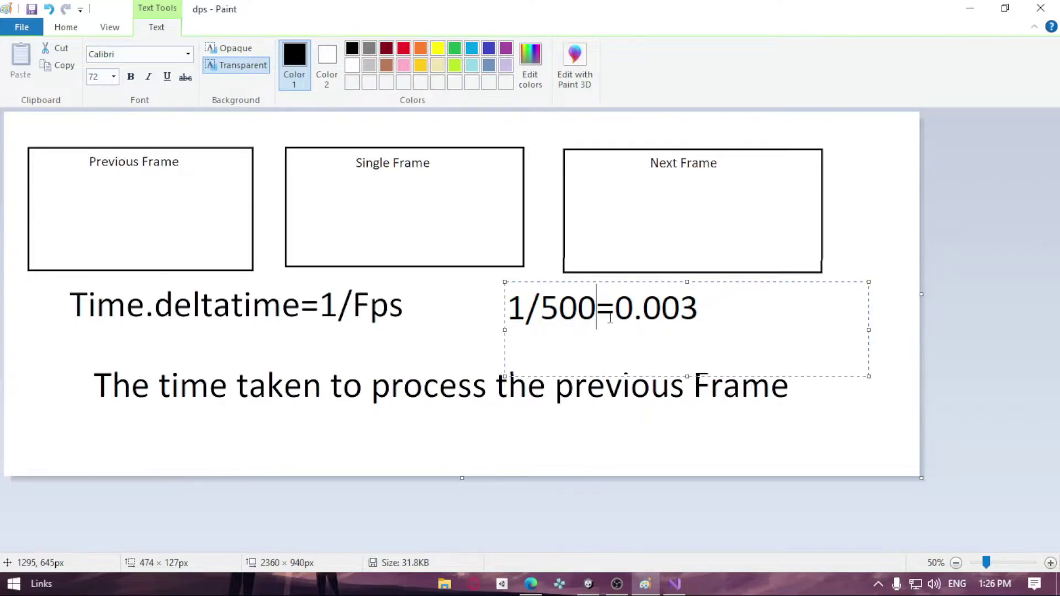
pyautogui.press('BackSpace')
pyautogui.press('BackSpace')
pyautogui.press('BackSpace')
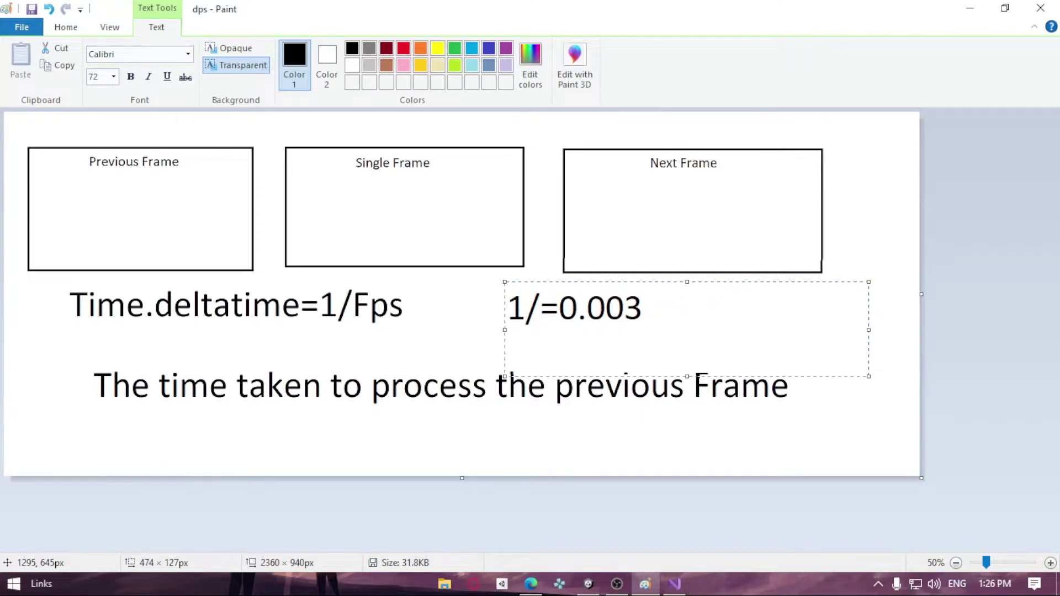
pyautogui.write('30')
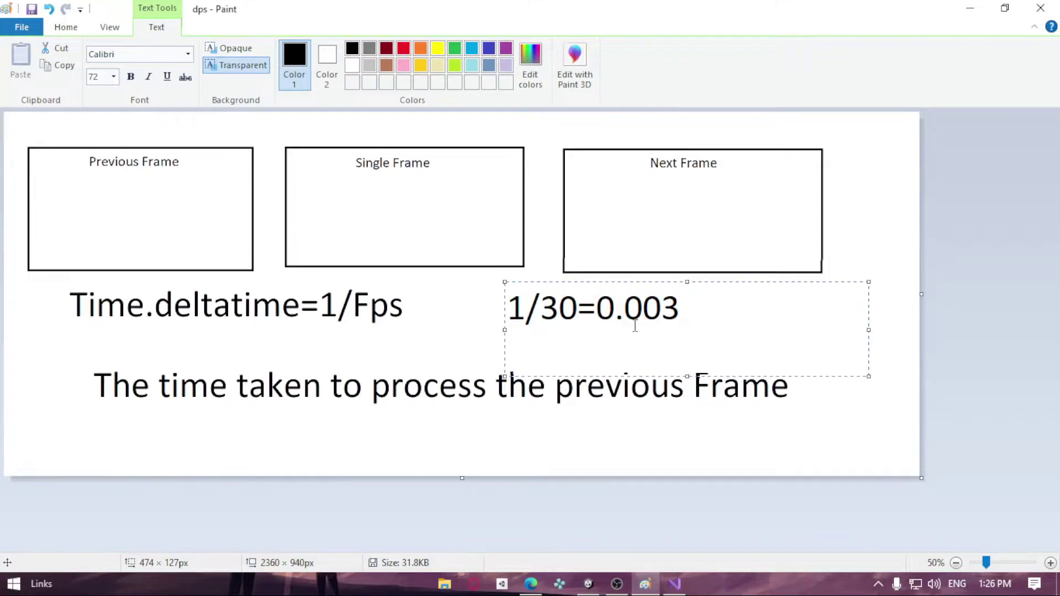
pyautogui.click(691, 305)
pyautogui.press('BackSpace')
pyautogui.press('BackSpace')
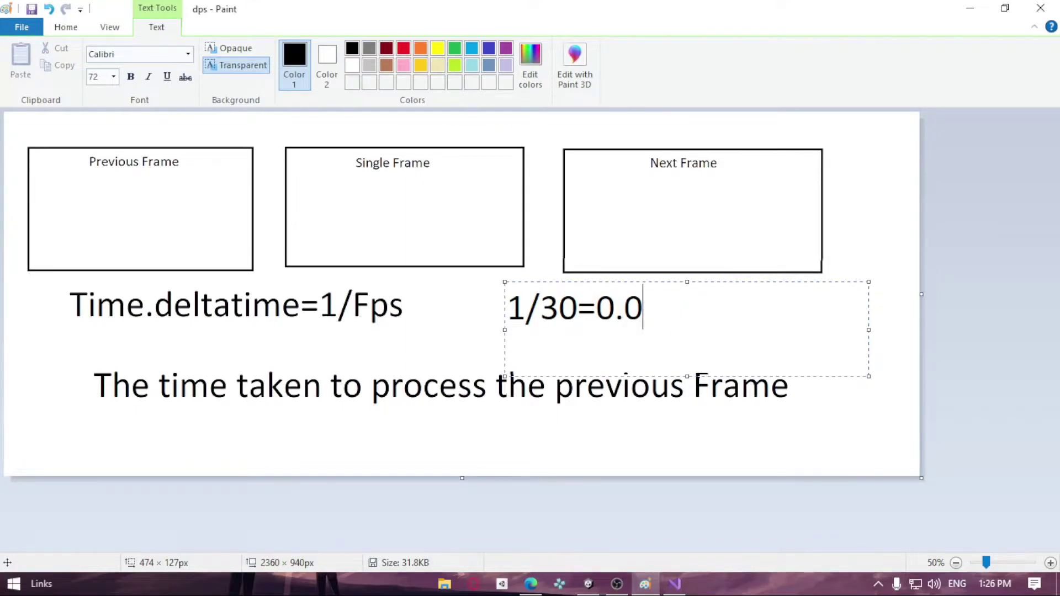
pyautogui.write('2')
pyautogui.moveTo(540, 310); pyautogui.dragTo(581, 314)
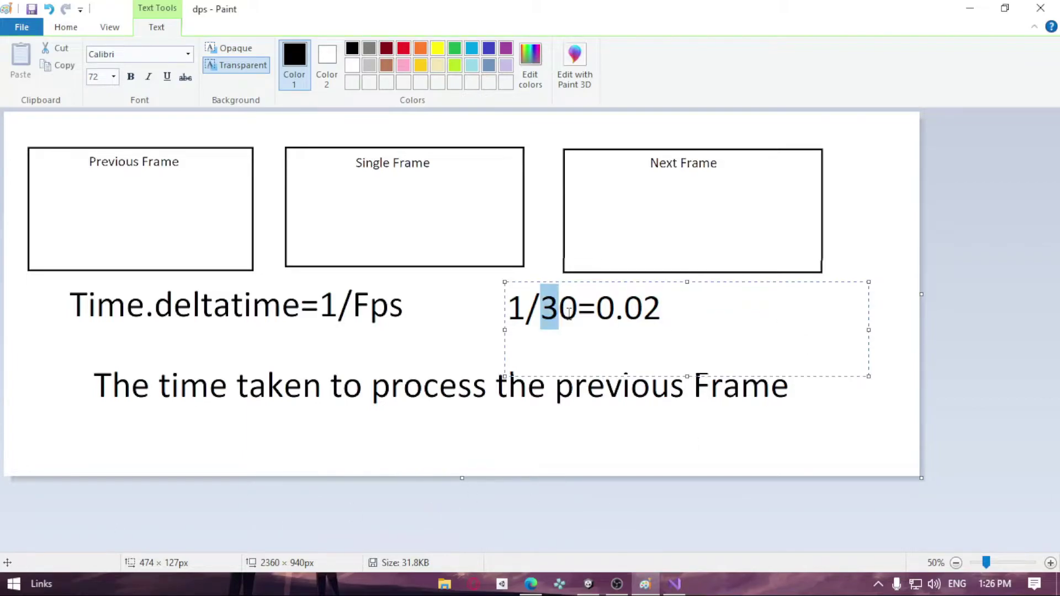
pyautogui.click(626, 331)
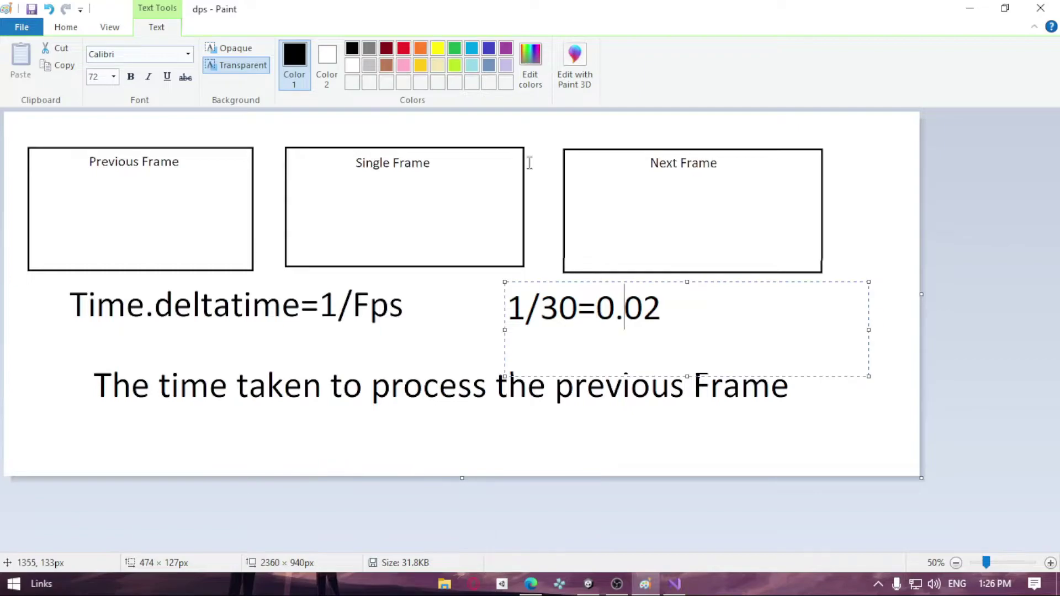
pyautogui.click(93, 318)
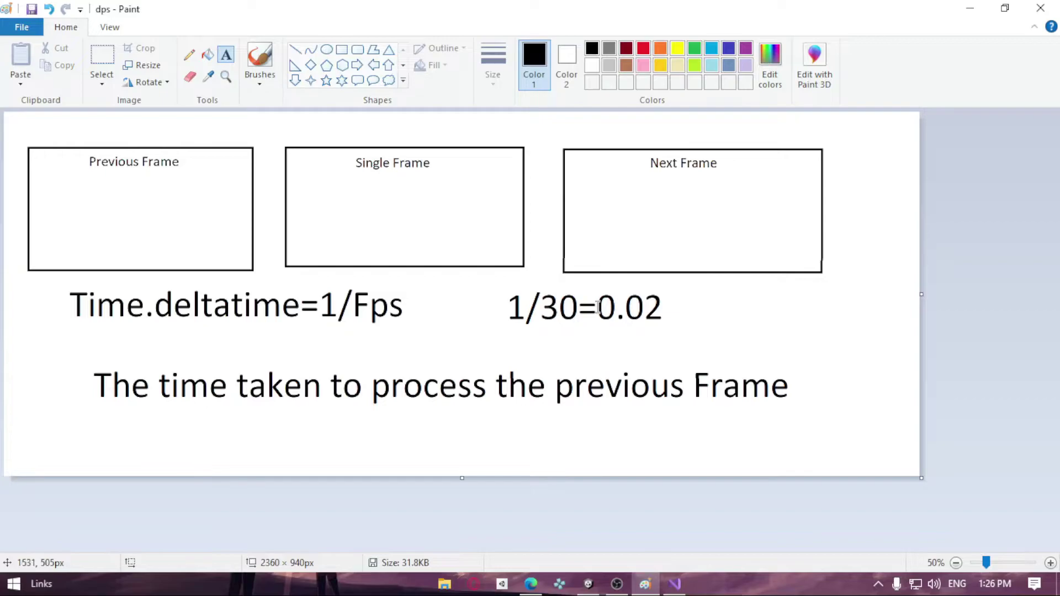
pyautogui.moveTo(597, 271); pyautogui.dragTo(652, 328)
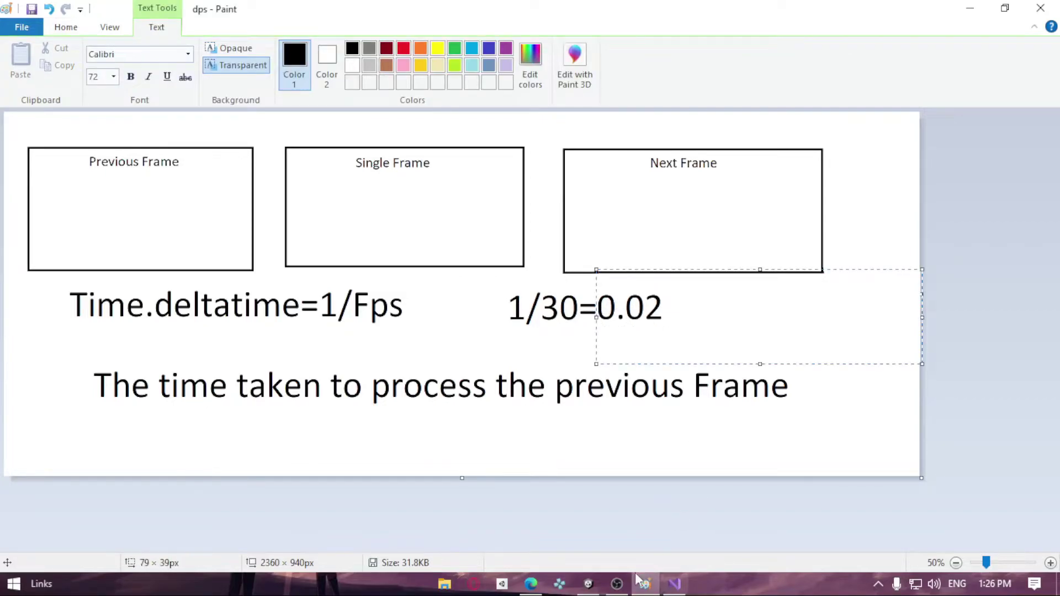
pyautogui.click(588, 584)
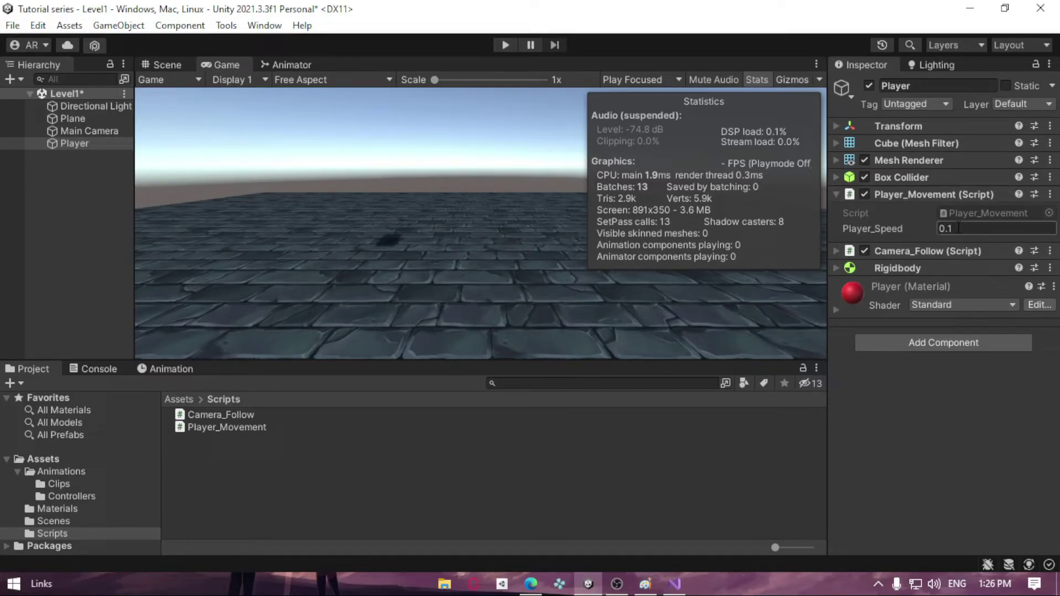
pyautogui.click(645, 584)
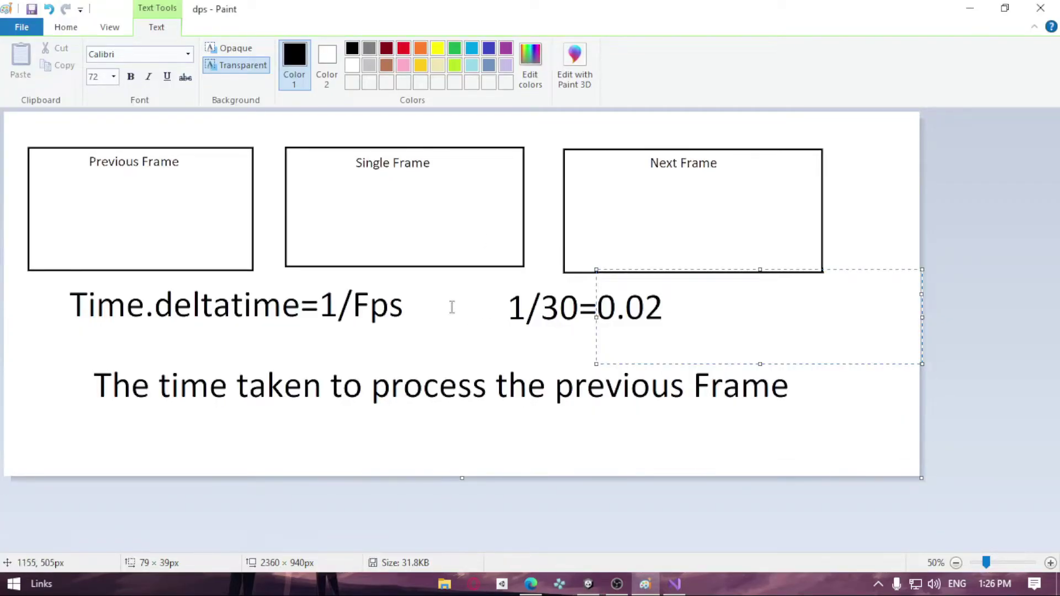
# Step: Draw text areas around the Time.deltatime=1/Fps formula row and dismiss them without adding text
pyautogui.click(452, 307)
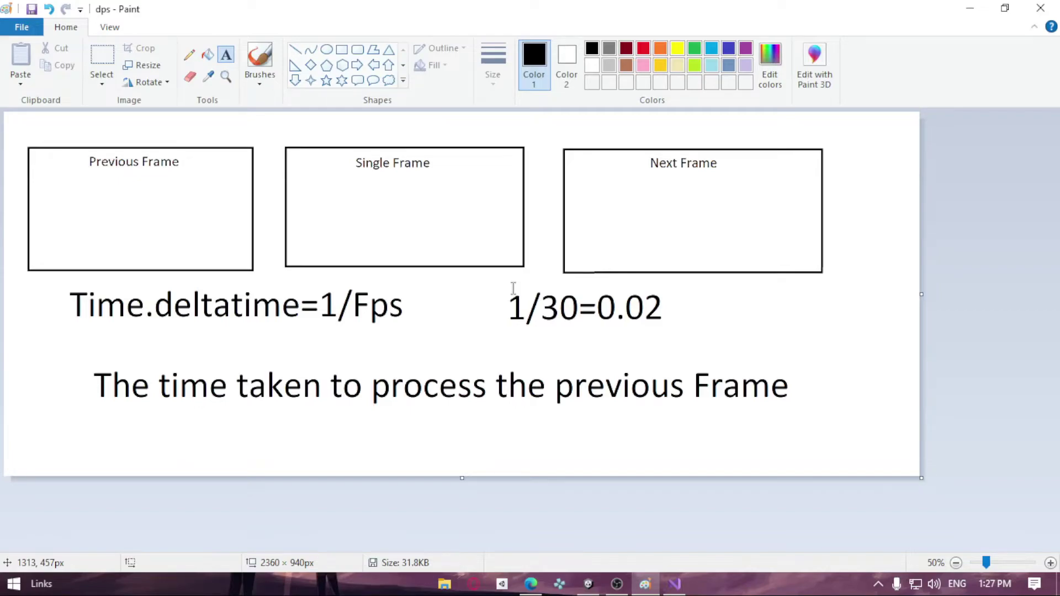
pyautogui.moveTo(66, 287)
pyautogui.mouseDown()
pyautogui.moveTo(381, 349)
pyautogui.moveTo(466, 348)
pyautogui.mouseUp()
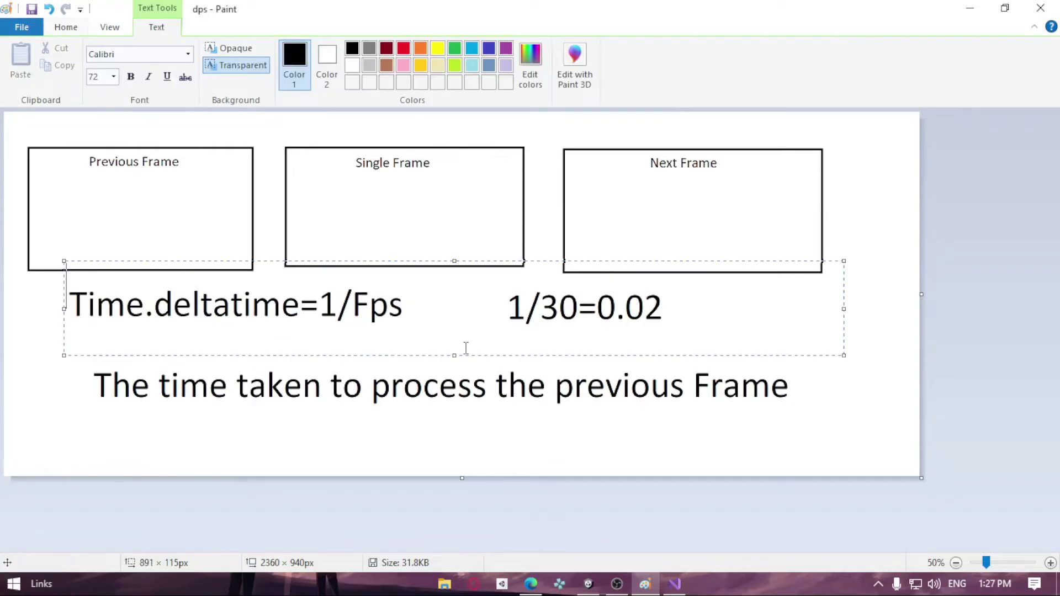
pyautogui.click(497, 369)
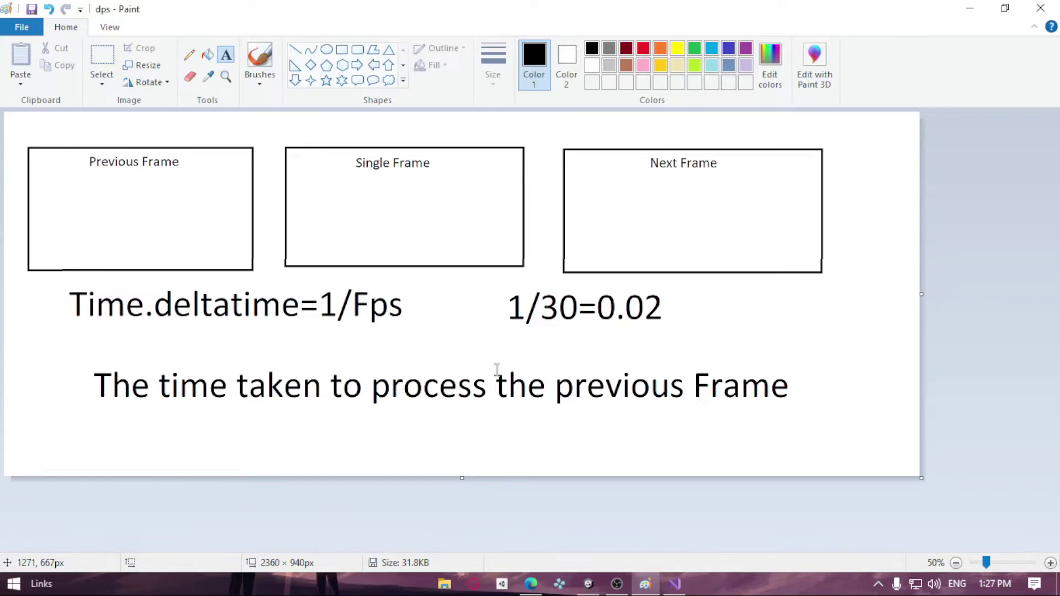
pyautogui.moveTo(51, 285); pyautogui.dragTo(428, 337)
pyautogui.click(551, 415)
# Step: Bring up Player_Movement.cs and review the Move assignment and the LateUpdate Translate call
pyautogui.click(589, 584)
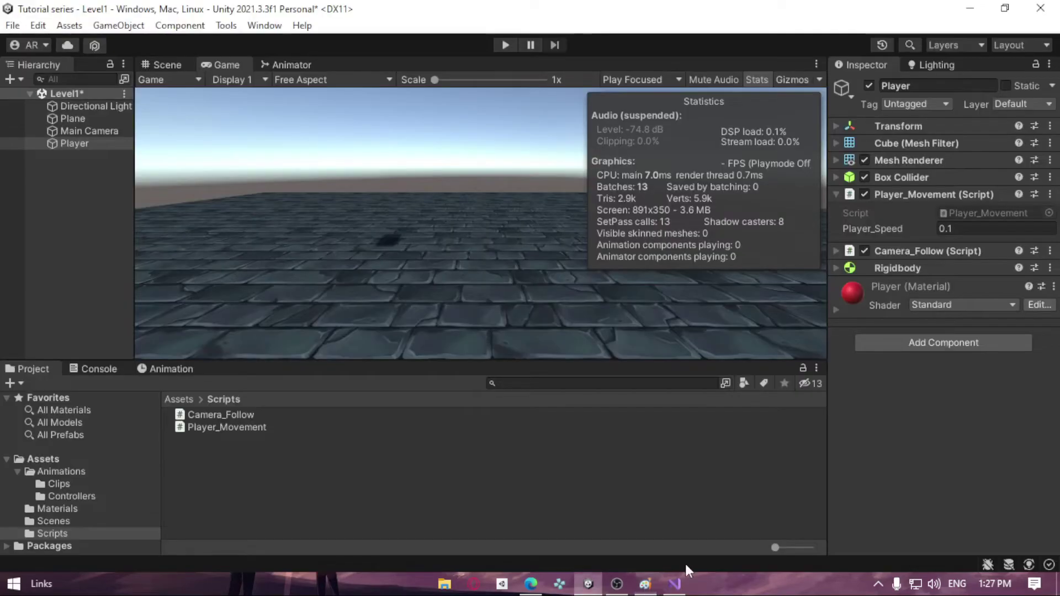
pyautogui.click(675, 584)
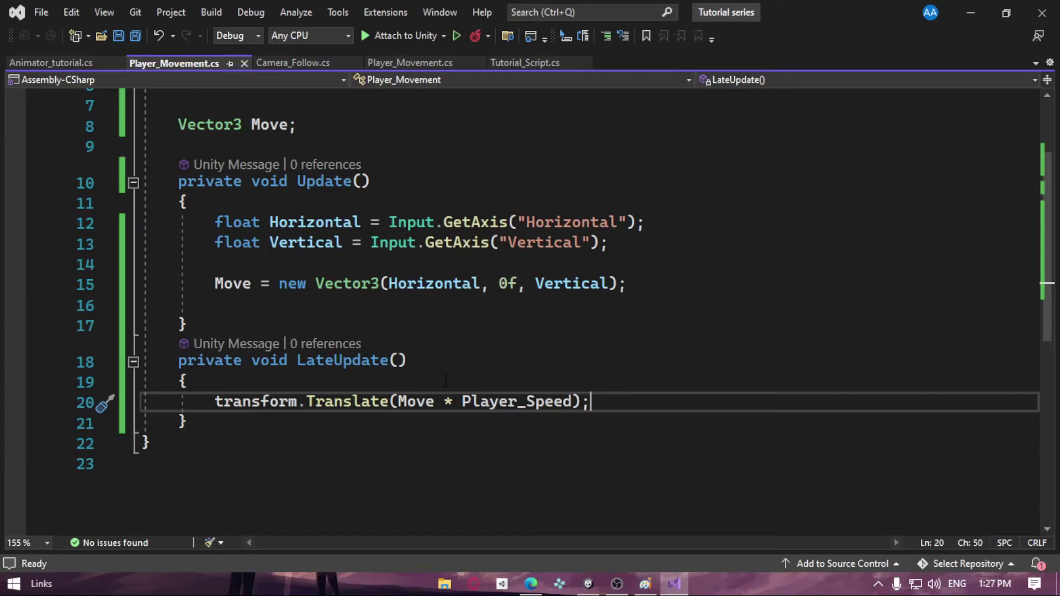
pyautogui.scroll(2, 423, 406)
pyautogui.scroll(-2, 496, 425)
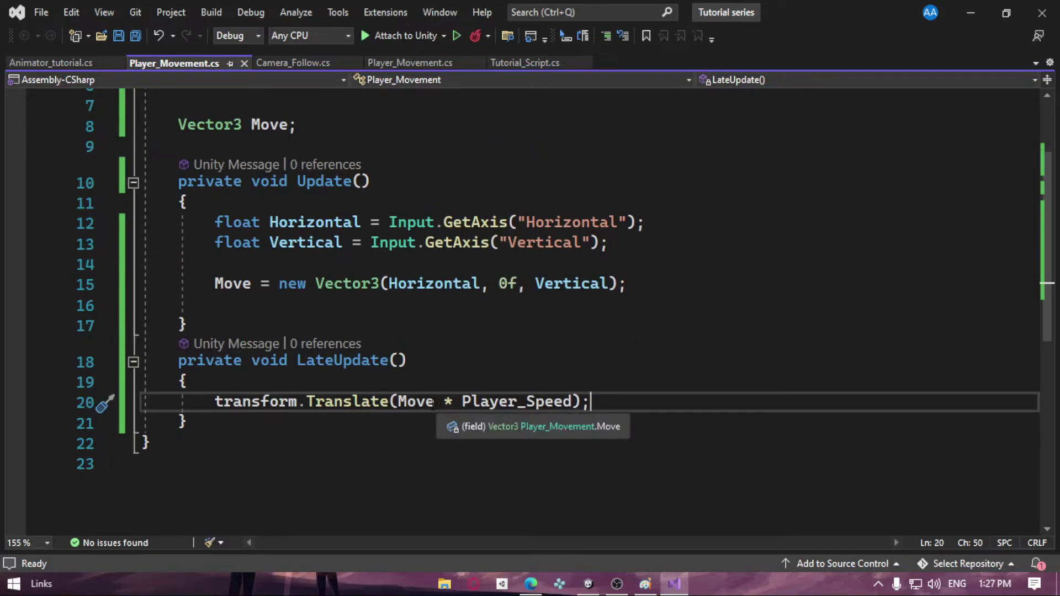
pyautogui.moveTo(214, 283); pyautogui.dragTo(626, 283)
pyautogui.click(442, 360)
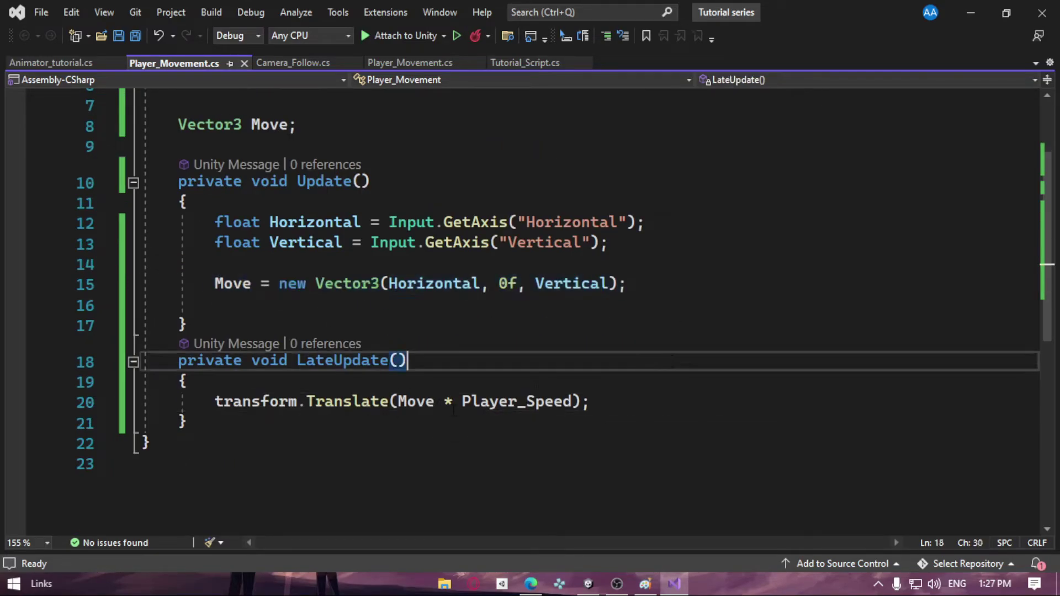
pyautogui.moveTo(462, 401); pyautogui.dragTo(565, 401)
pyautogui.click(630, 414)
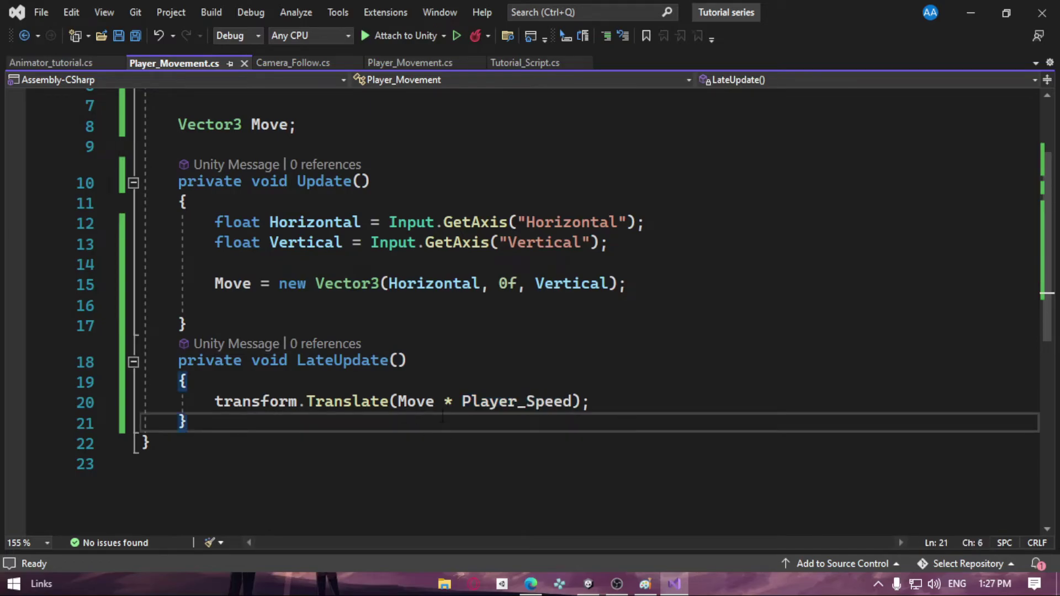
# Step: Multiply Move by Time.deltaTime in the Translate call on line 20 and save the script
pyautogui.click(436, 402)
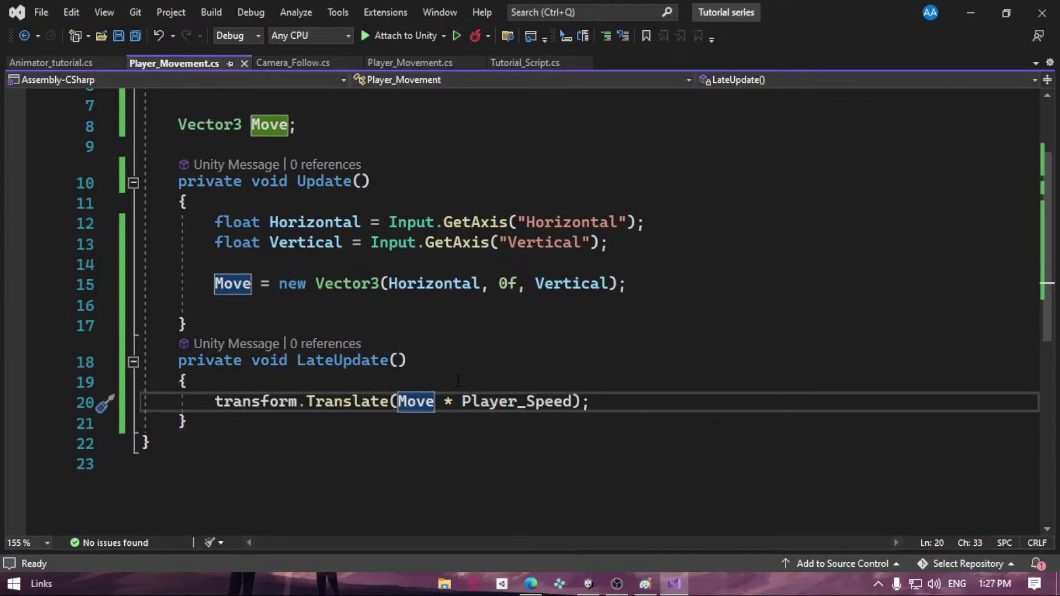
pyautogui.write('* Ti')
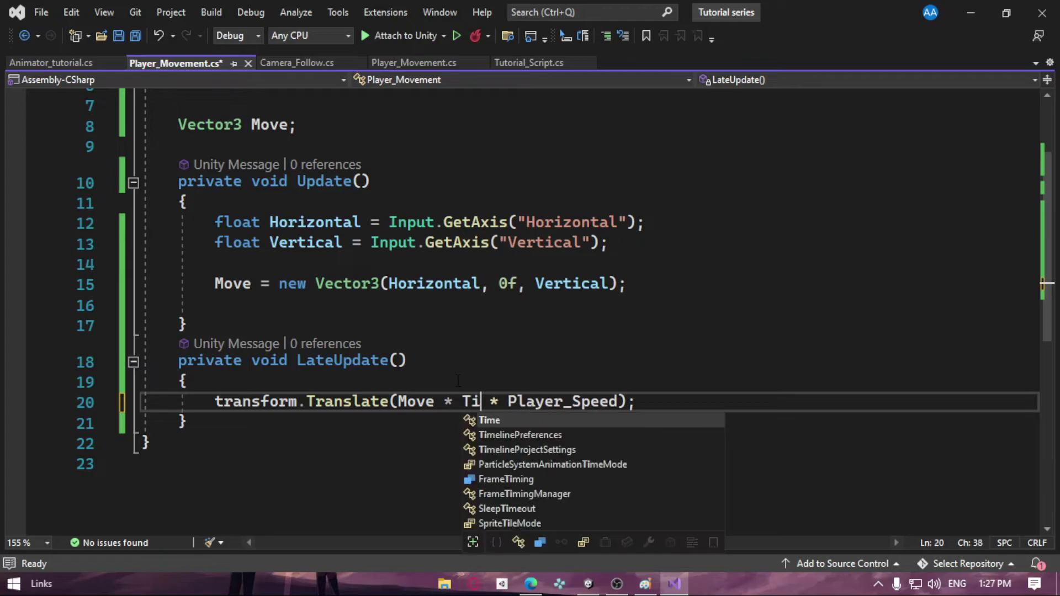
pyautogui.write('me.de')
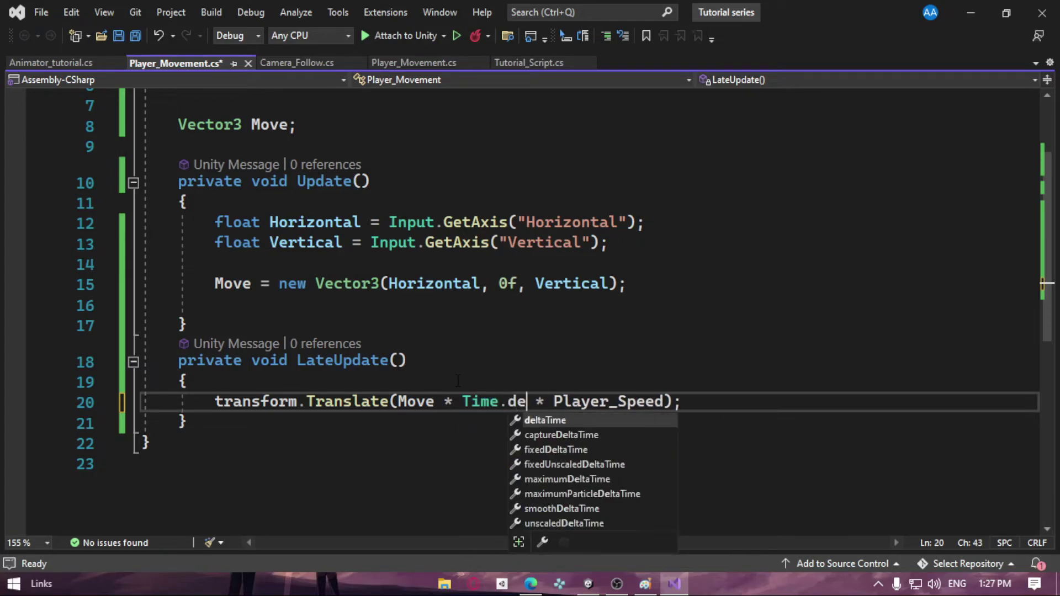
pyautogui.press('Tab')
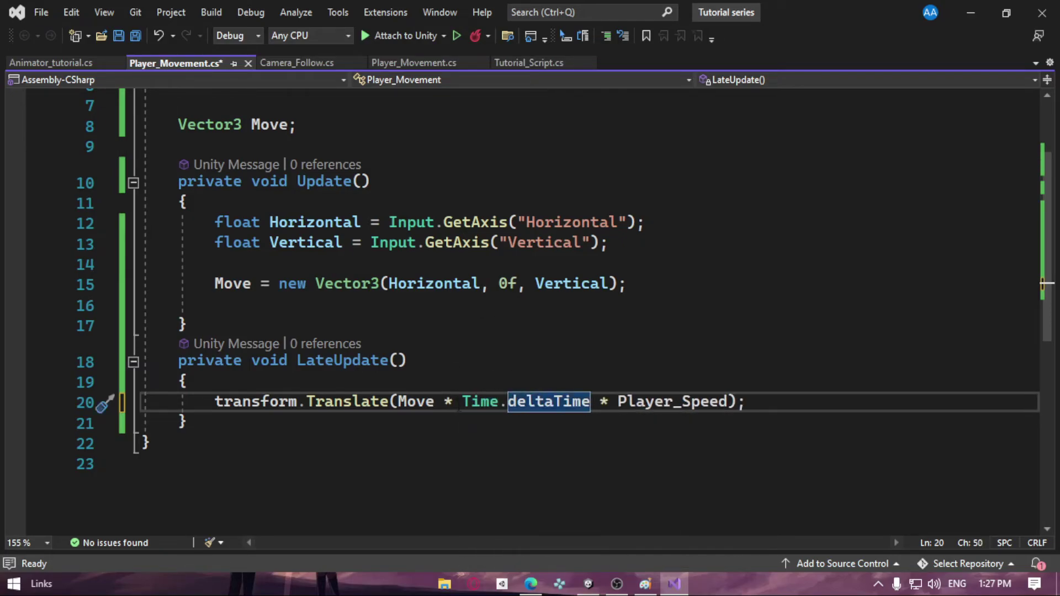
pyautogui.click(459, 407)
pyautogui.click(528, 402)
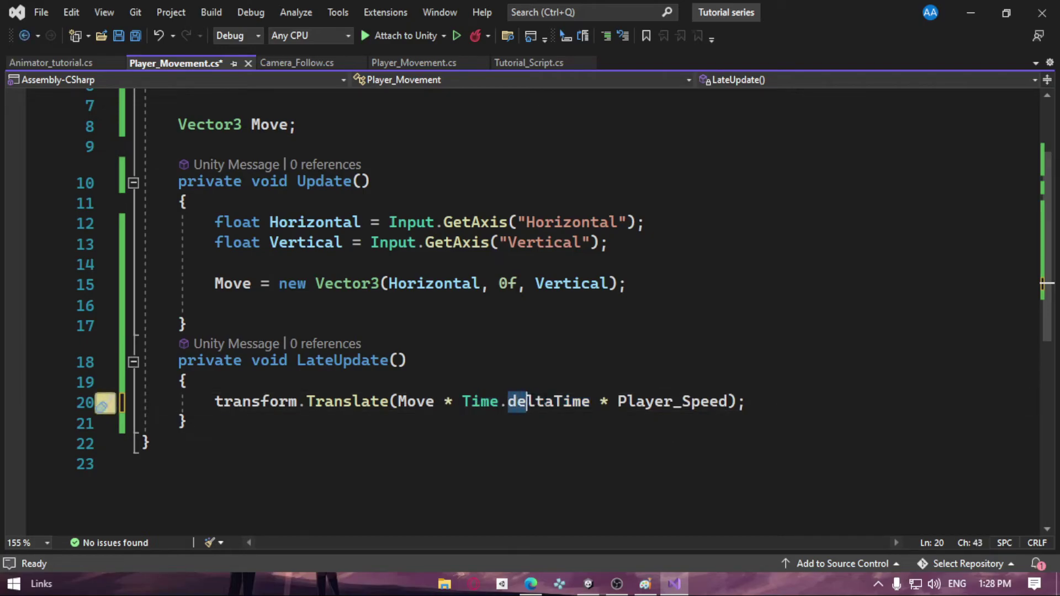
pyautogui.click(564, 403)
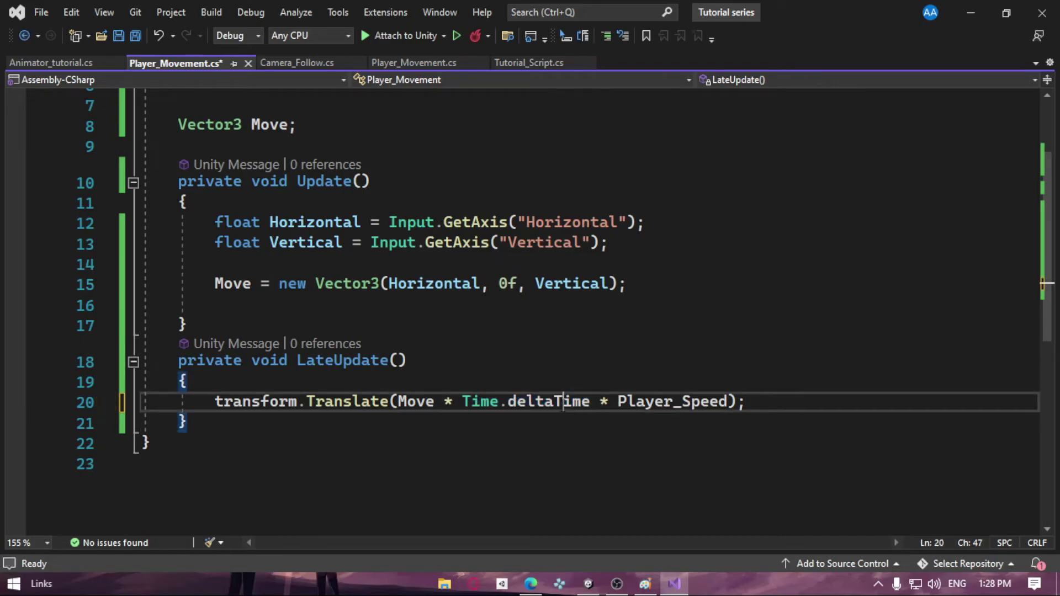
pyautogui.hotkey('ctrl', 's')
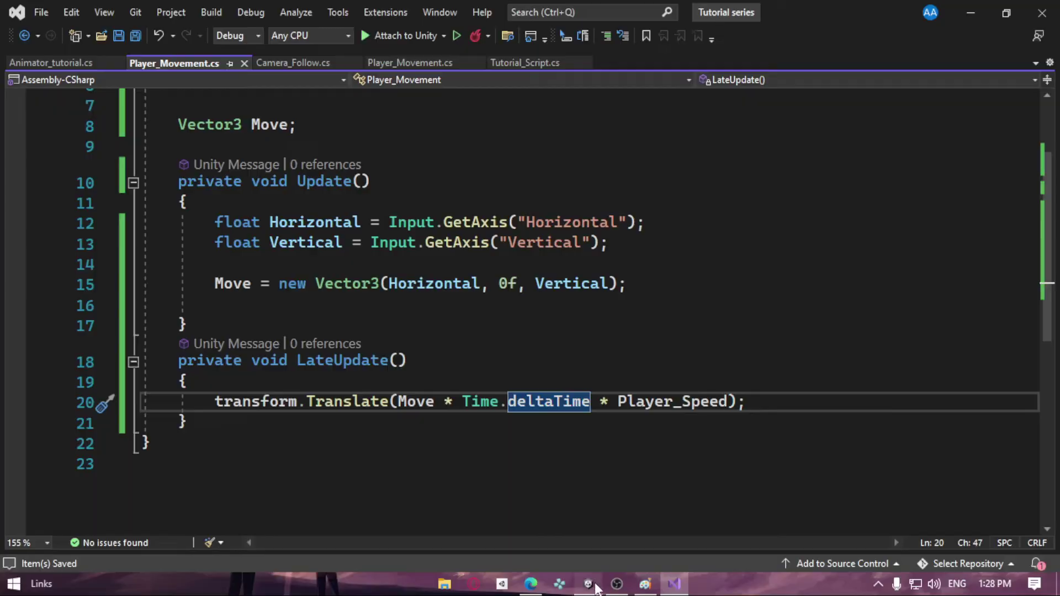
pyautogui.click(591, 585)
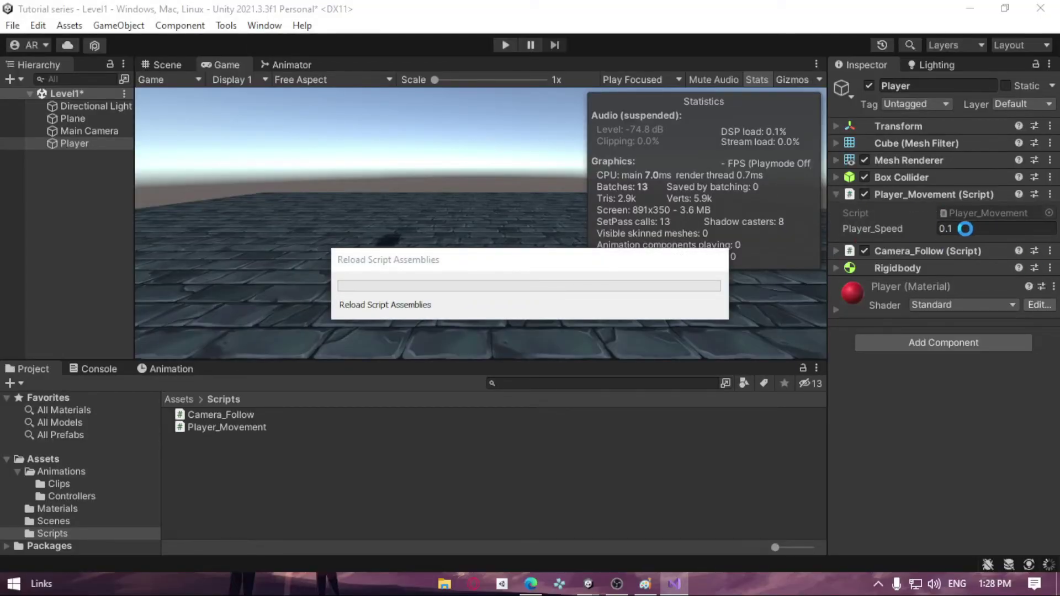
# Step: Start Play mode, expand Transform, and drive the Player cube around with WASD
pyautogui.click(505, 44)
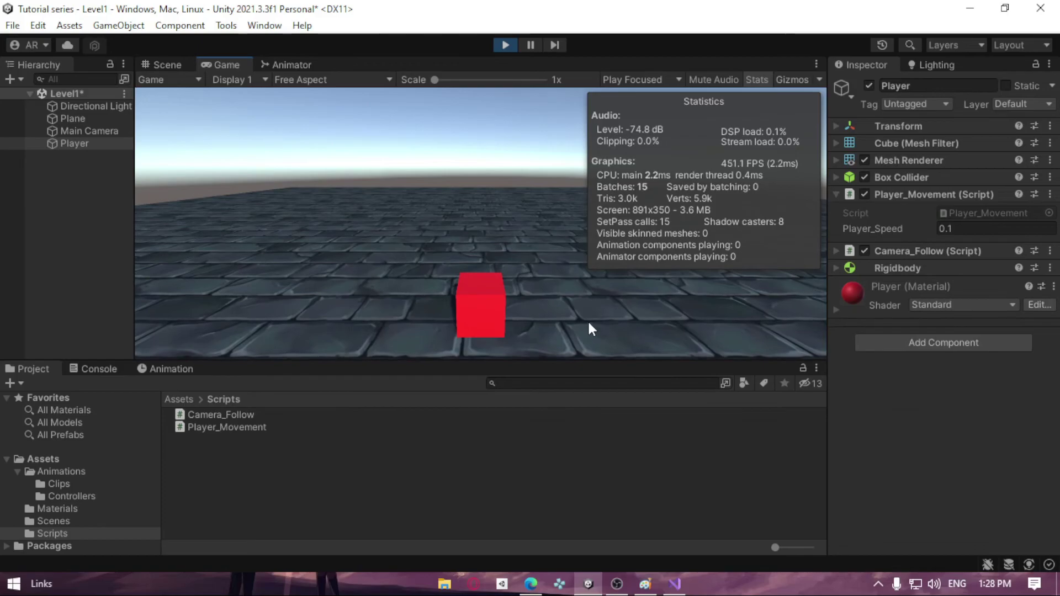
pyautogui.click(924, 127)
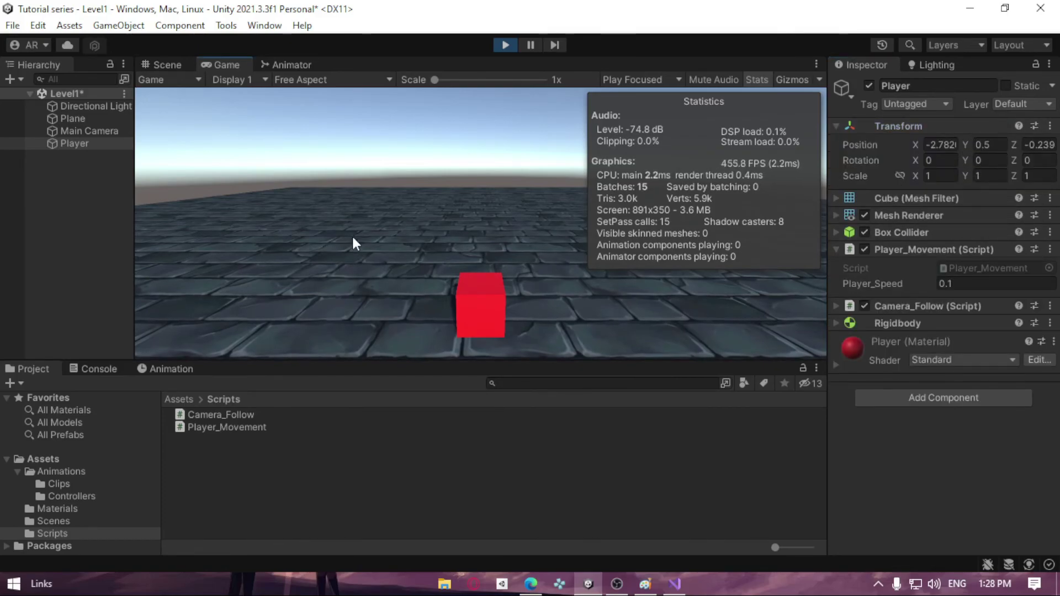
pyautogui.press('w')
pyautogui.press('a')
pyautogui.press('d')
pyautogui.press('s')
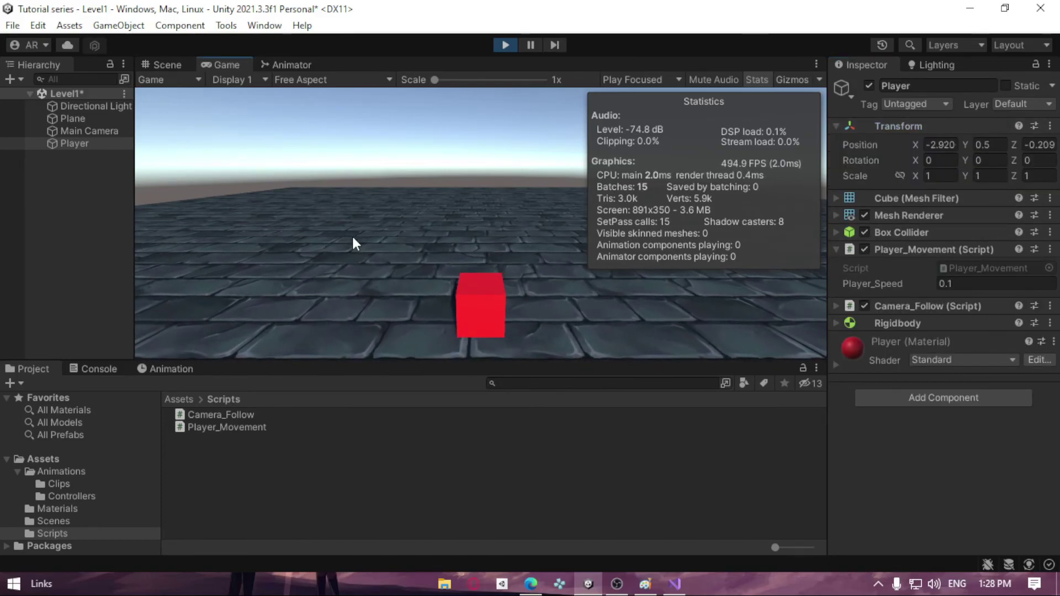
# Step: Set Player_Speed to 10, drive the cube across the floor with WASD, then stop the game
pyautogui.click(969, 284)
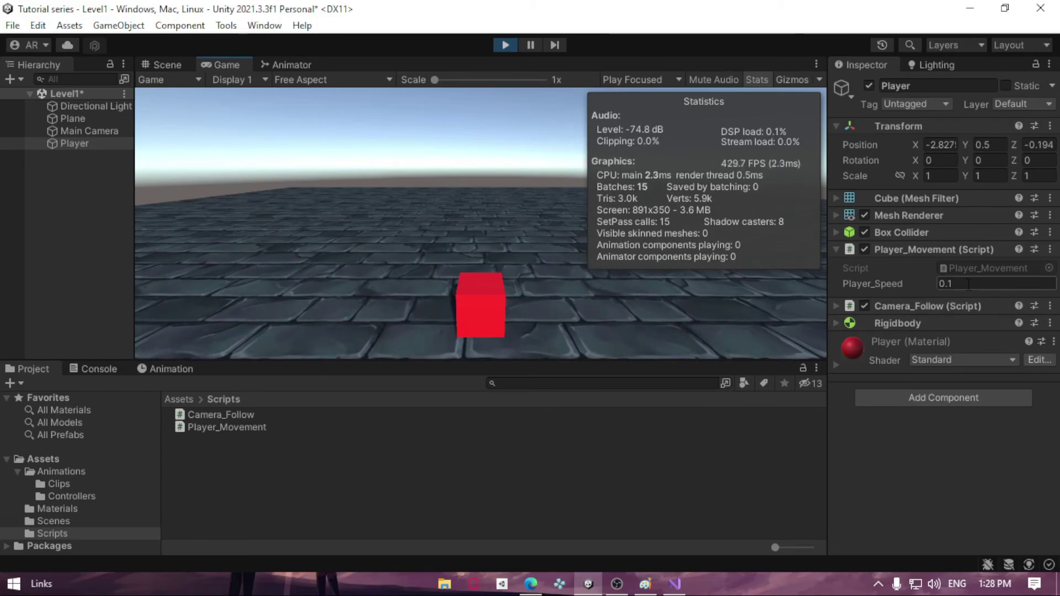
pyautogui.write('10')
pyautogui.click(532, 297)
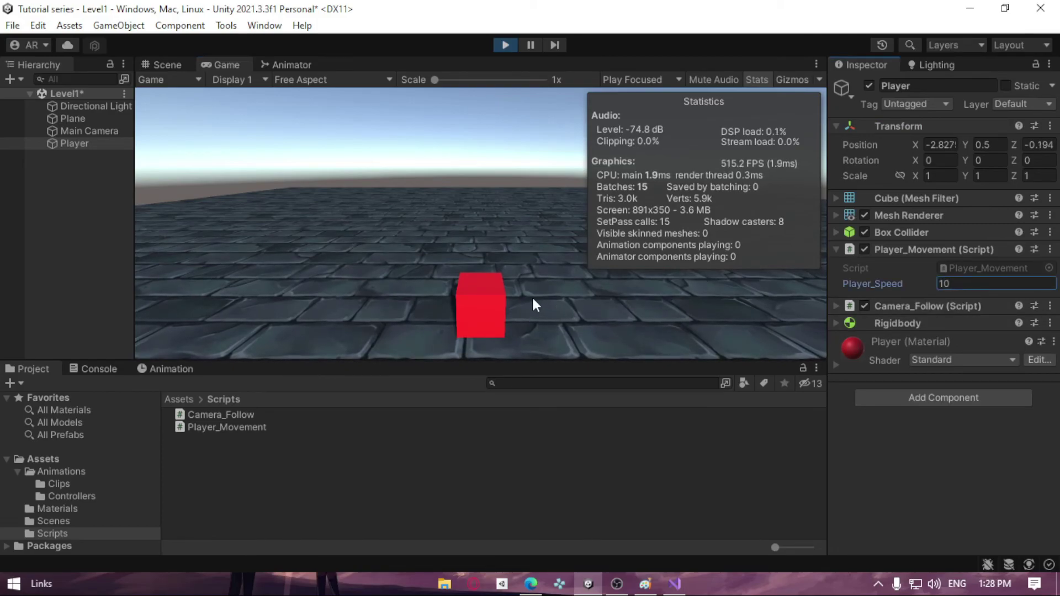
pyautogui.press('w')
pyautogui.press('a')
pyautogui.press('d')
pyautogui.press('w')
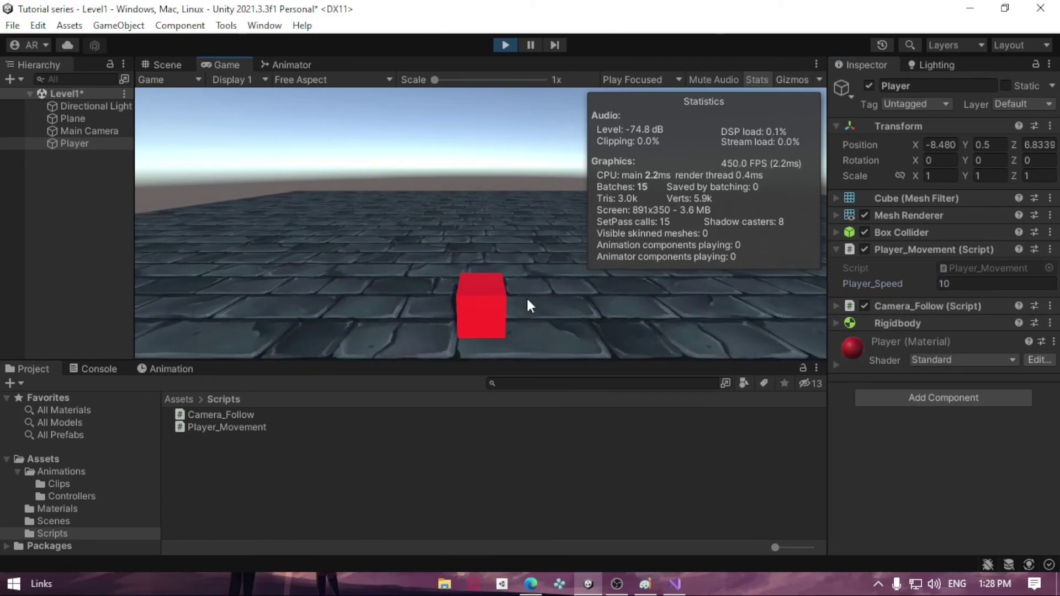
pyautogui.press('a')
pyautogui.press('s')
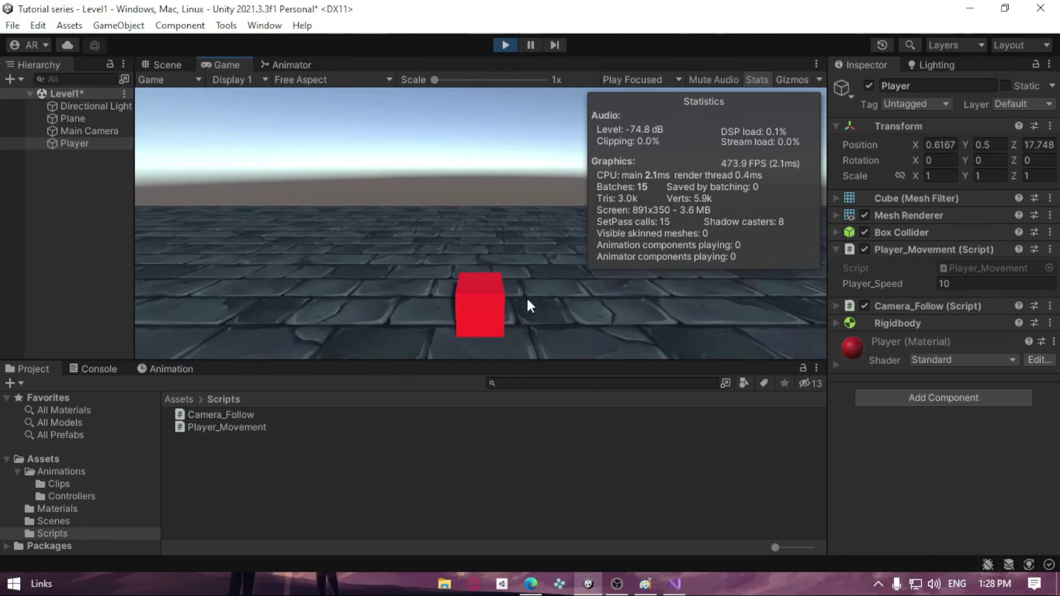
pyautogui.press('a')
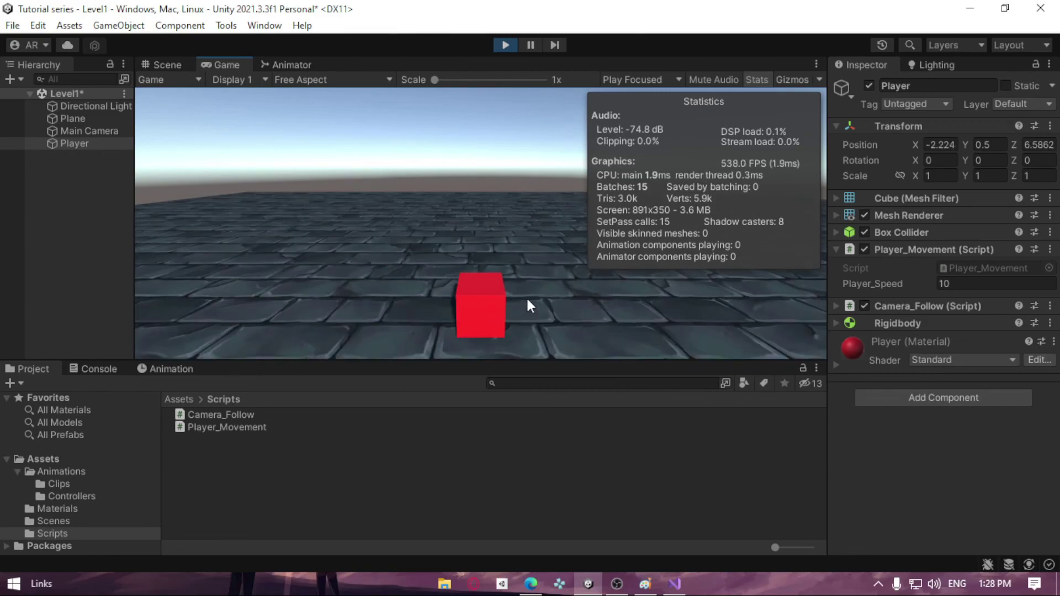
pyautogui.click(505, 45)
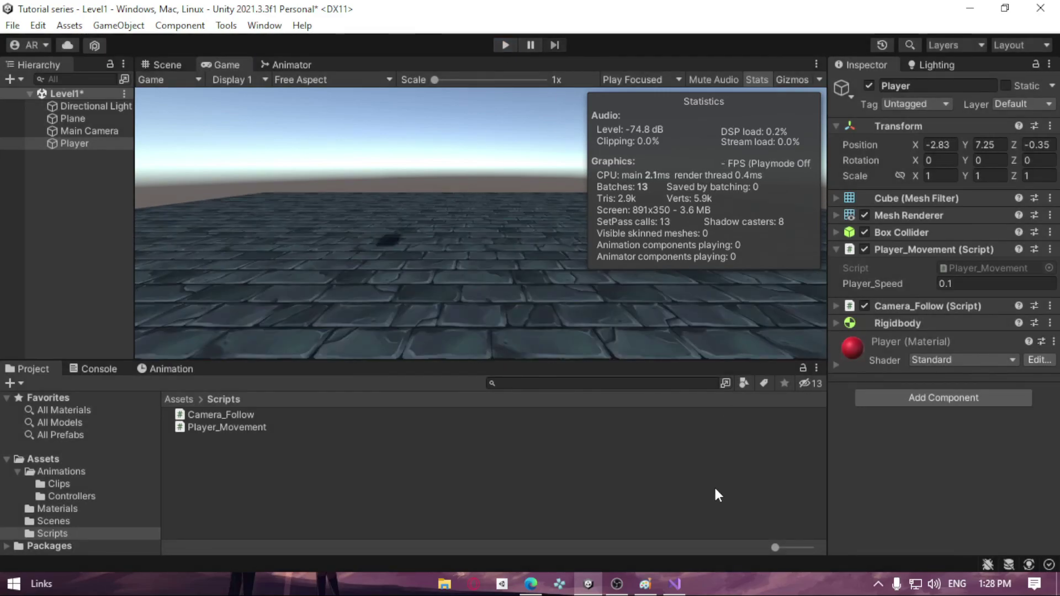
pyautogui.click(675, 583)
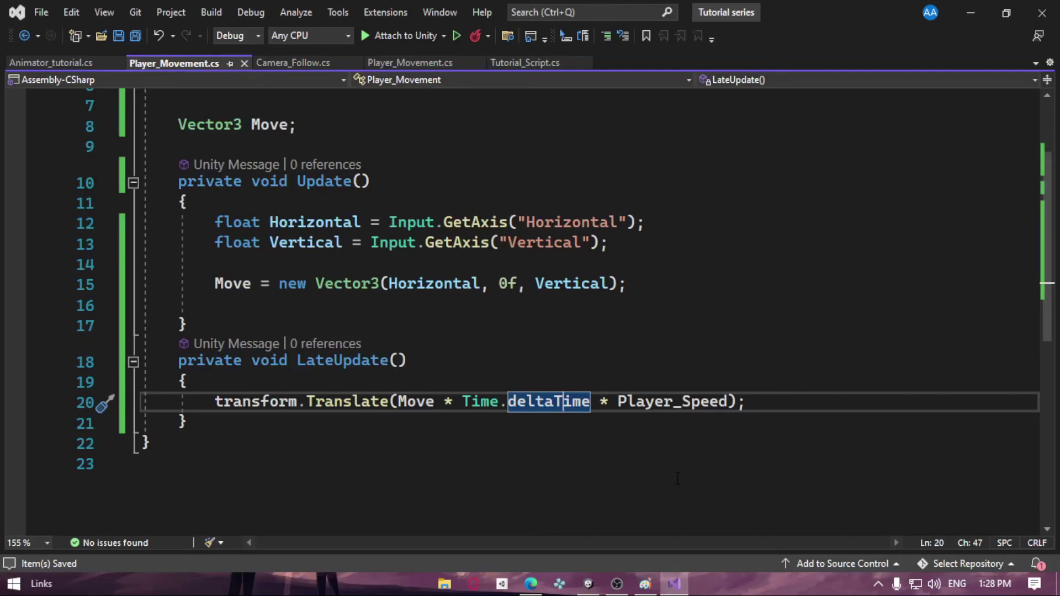